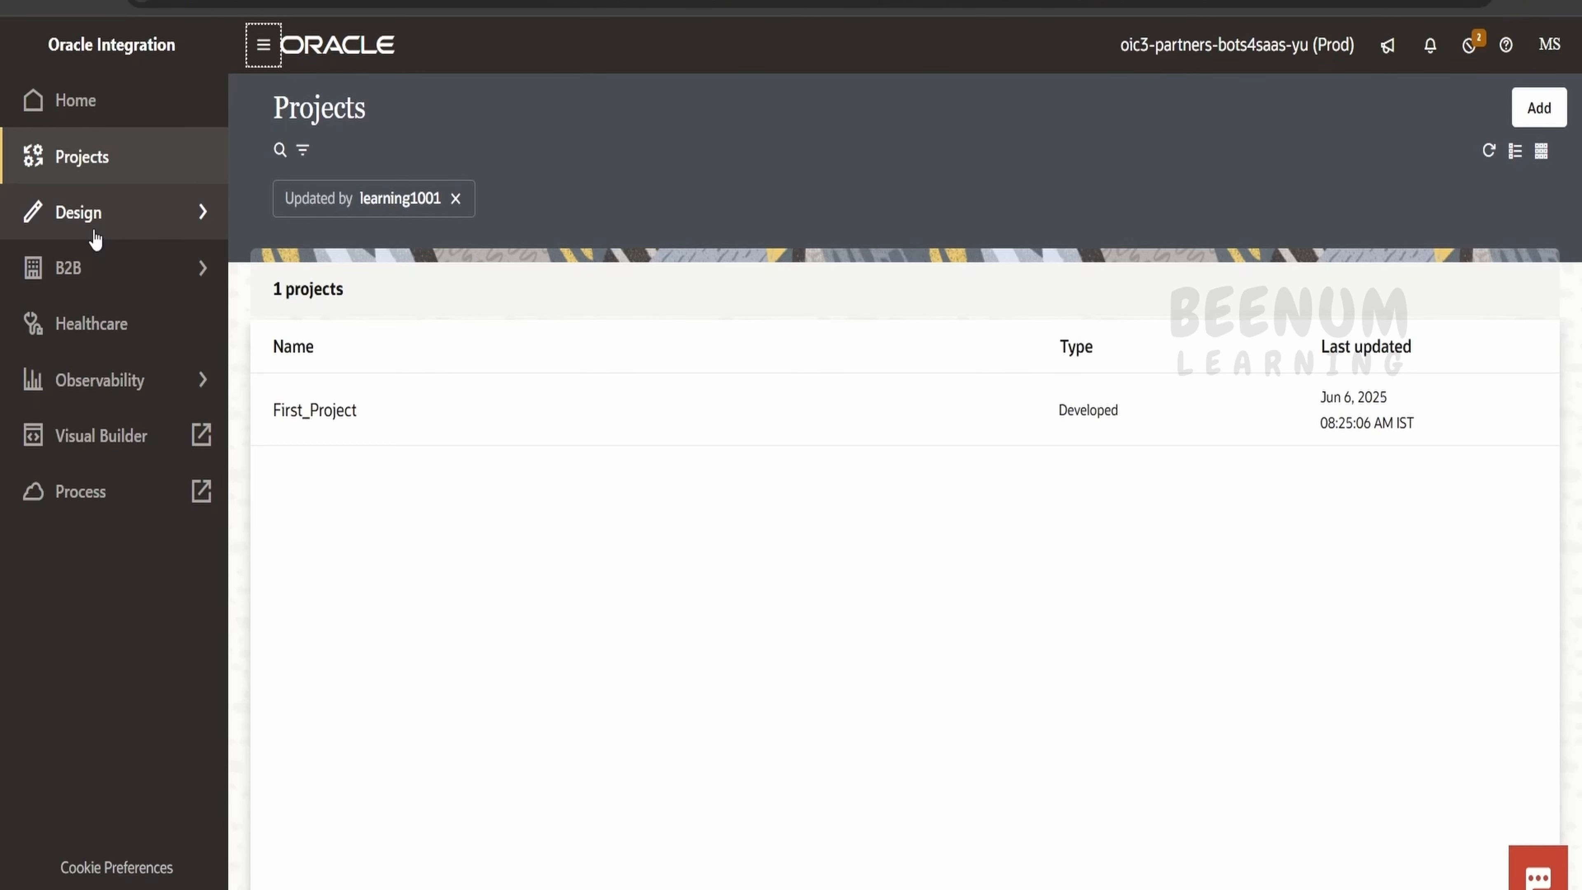
Step: Open First_Project to review its integrations and connections, then return to the projects list
click(341, 429)
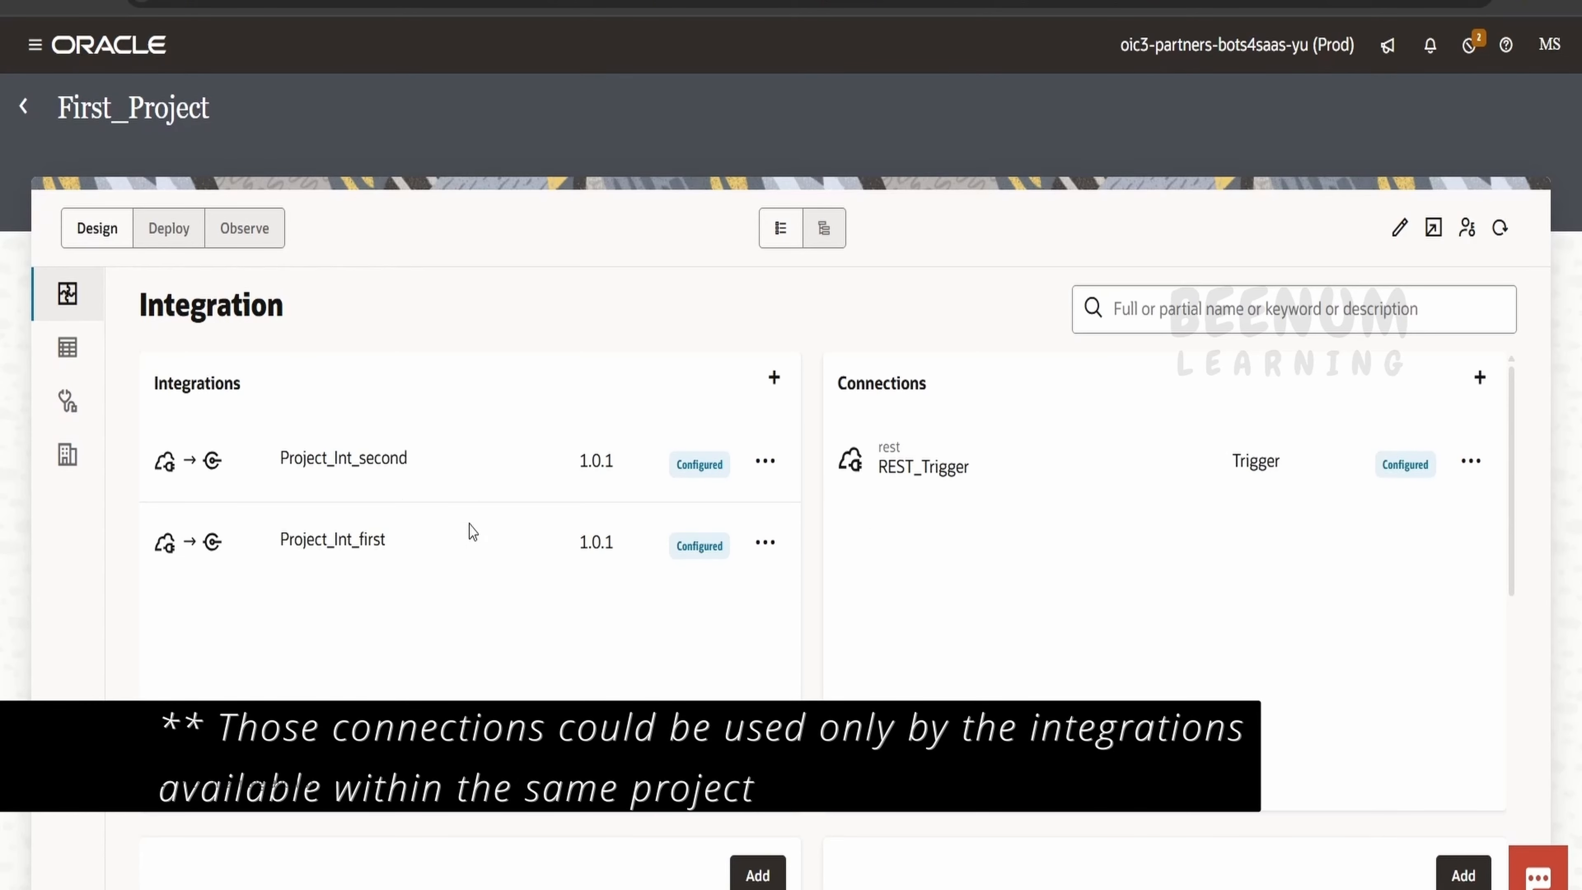
click(23, 108)
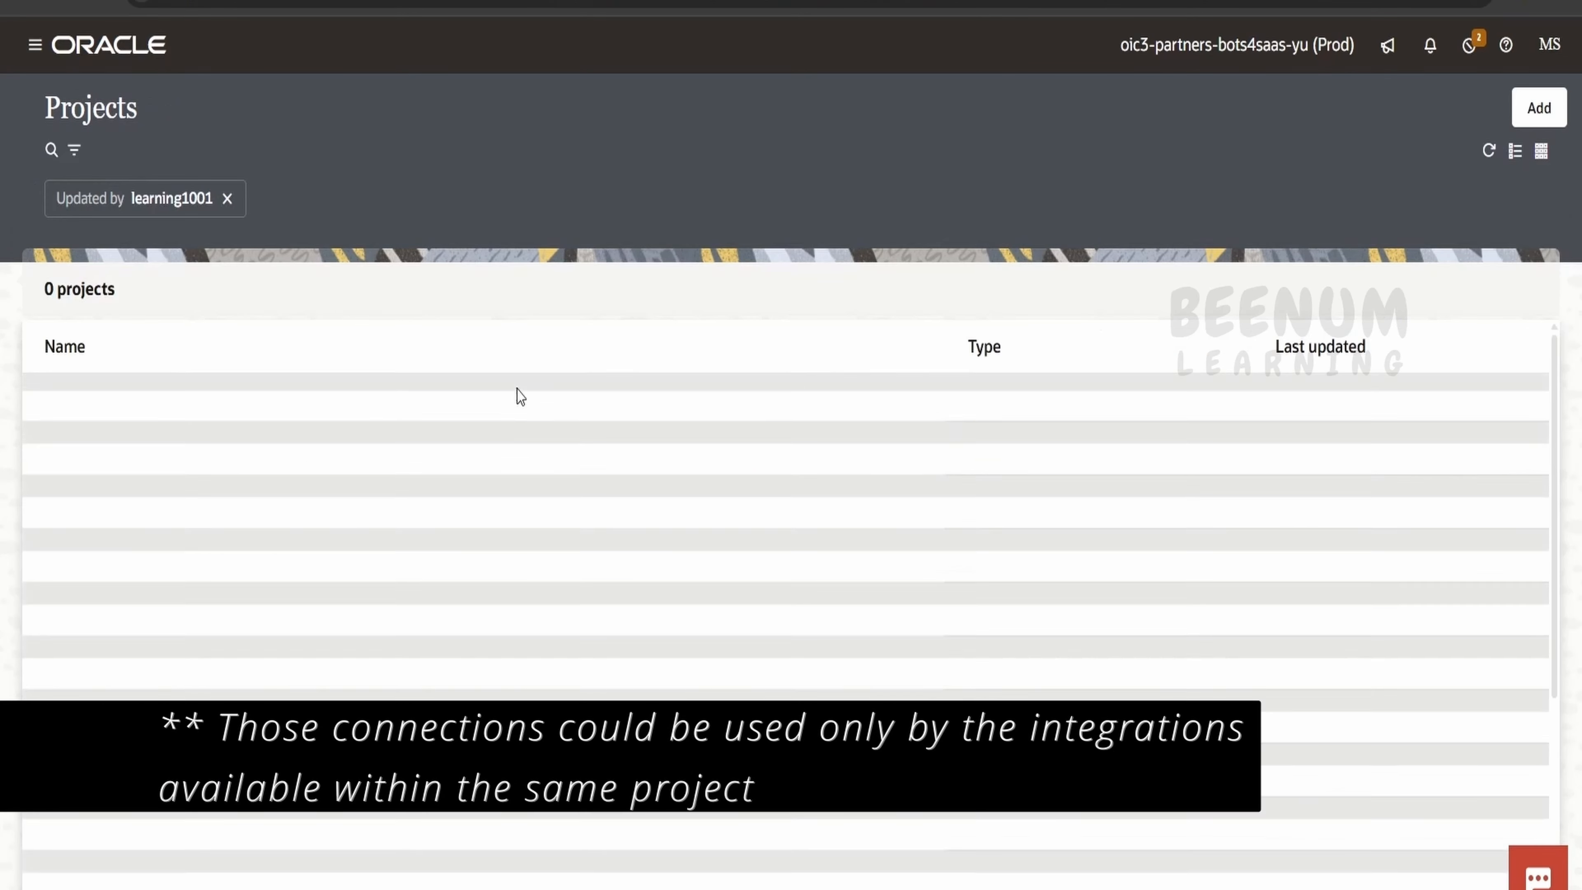
click(36, 45)
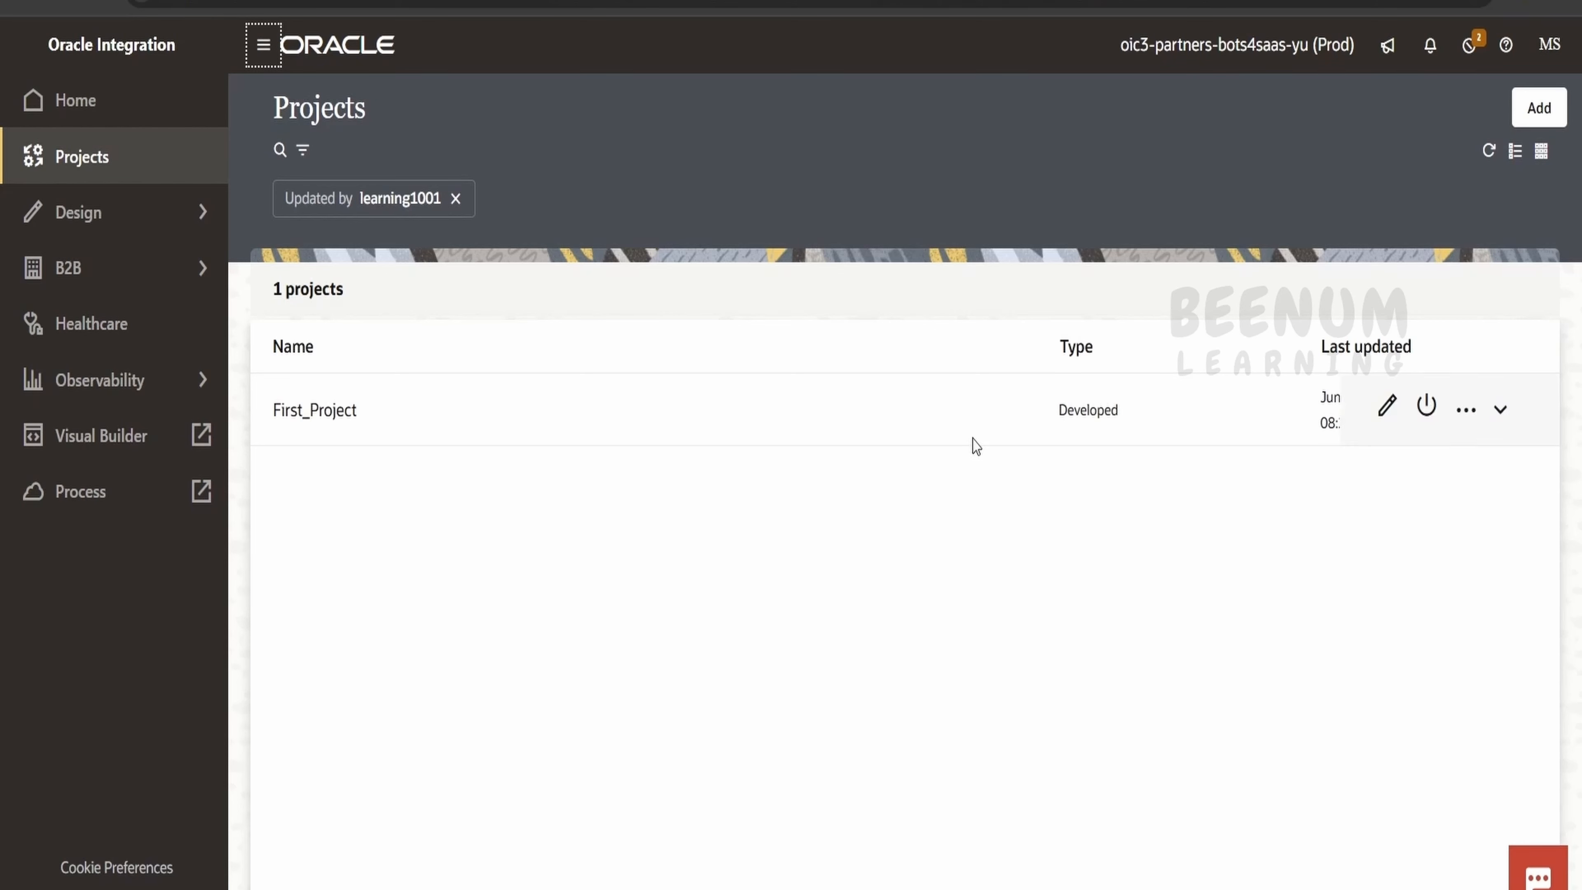
Step: Create a project named Common Components that anyone can edit, view, and monitor
click(1549, 111)
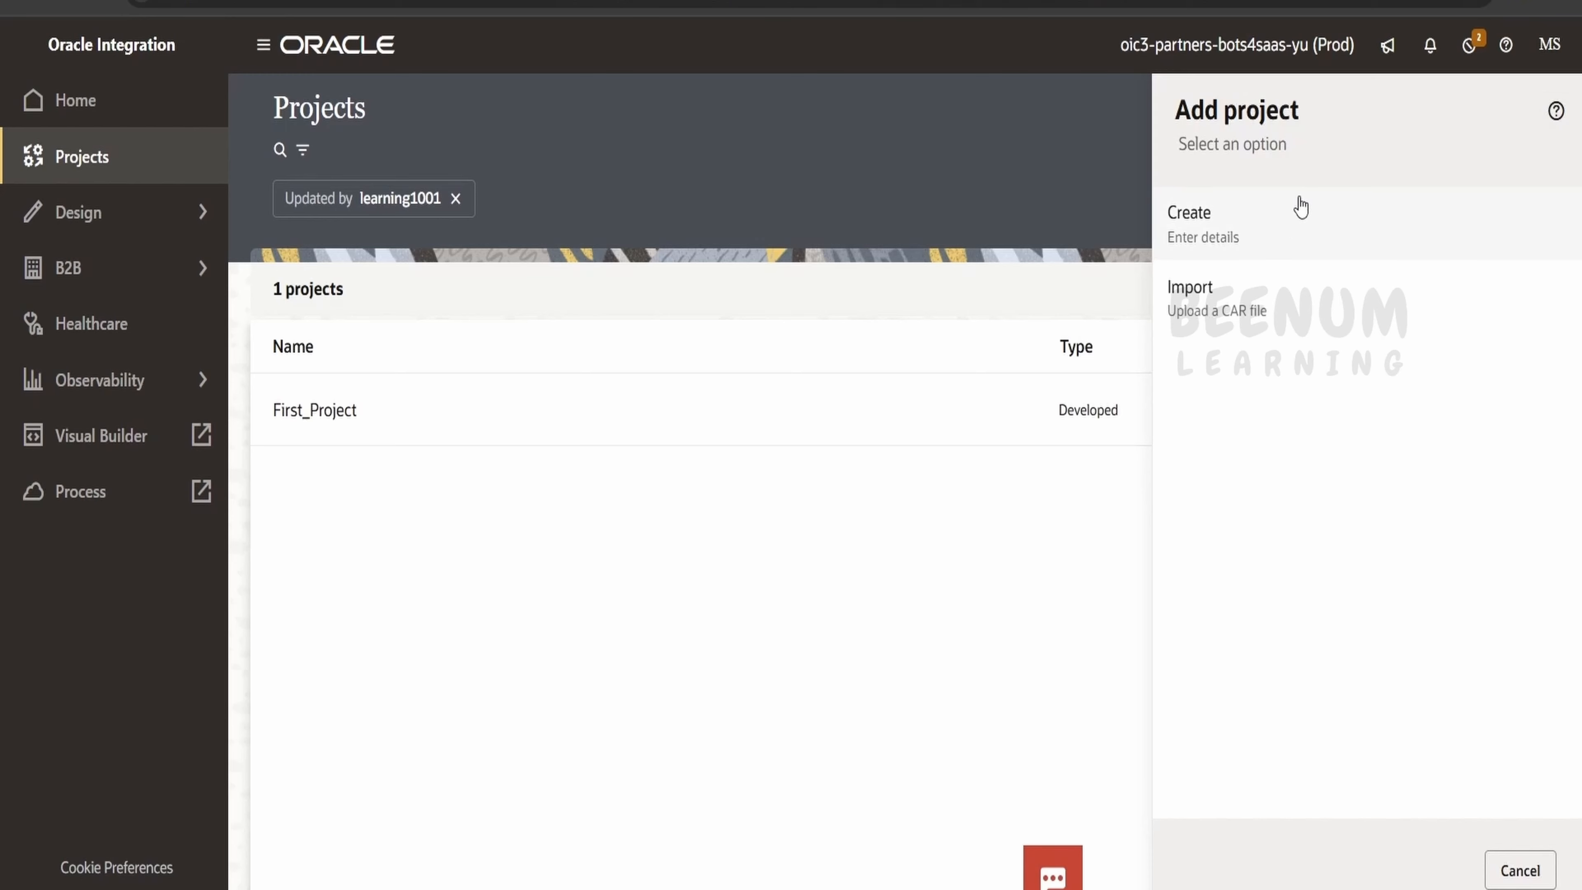
click(1279, 223)
click(1268, 234)
text(C)
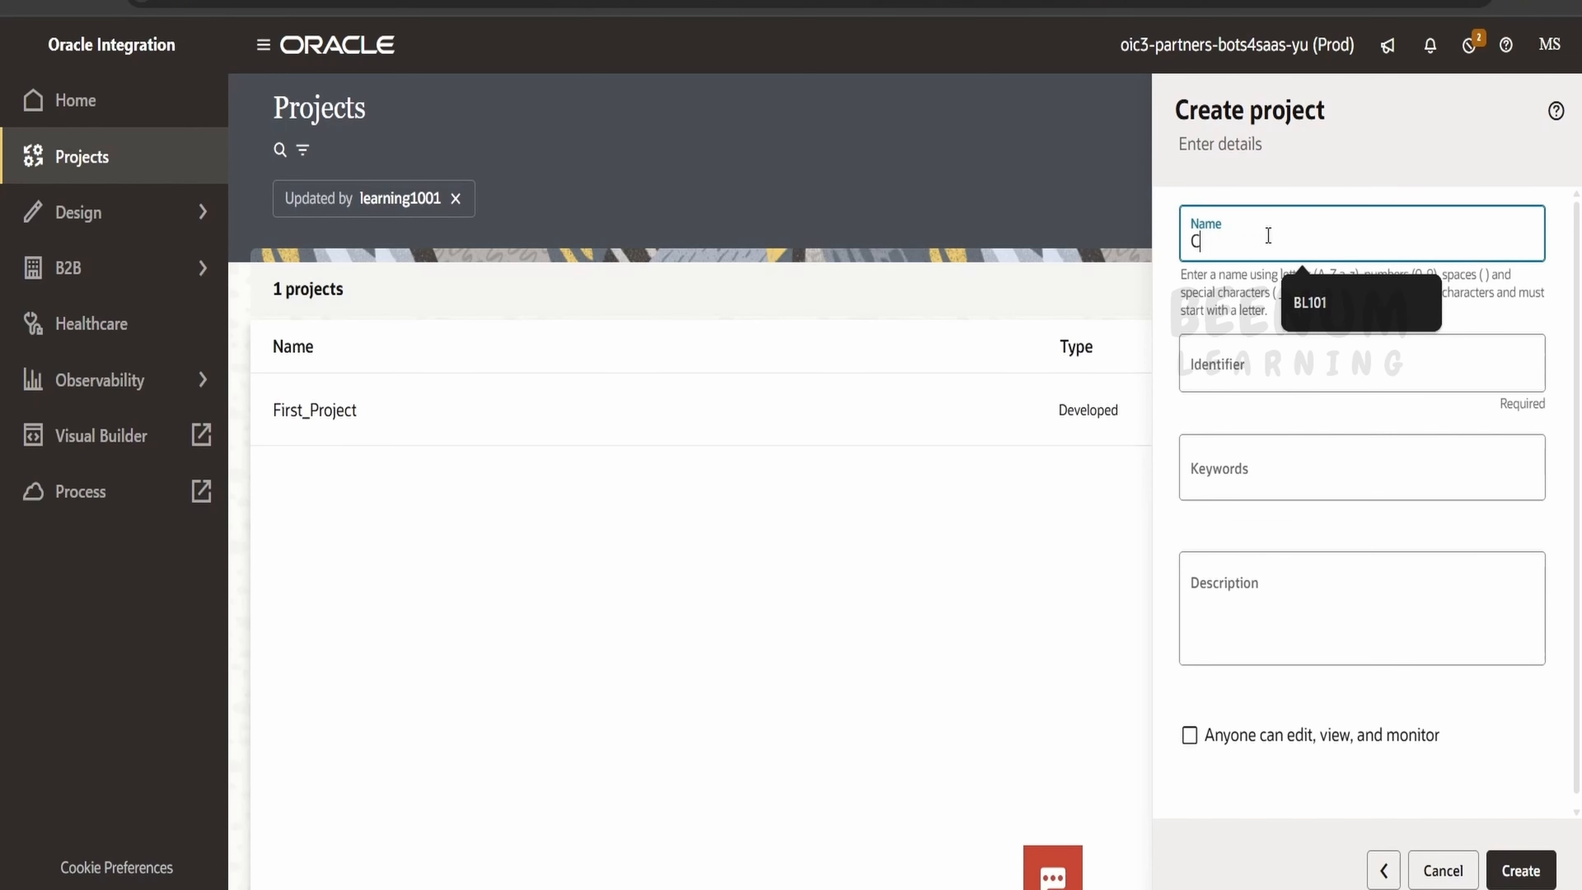
text(ommon AB)
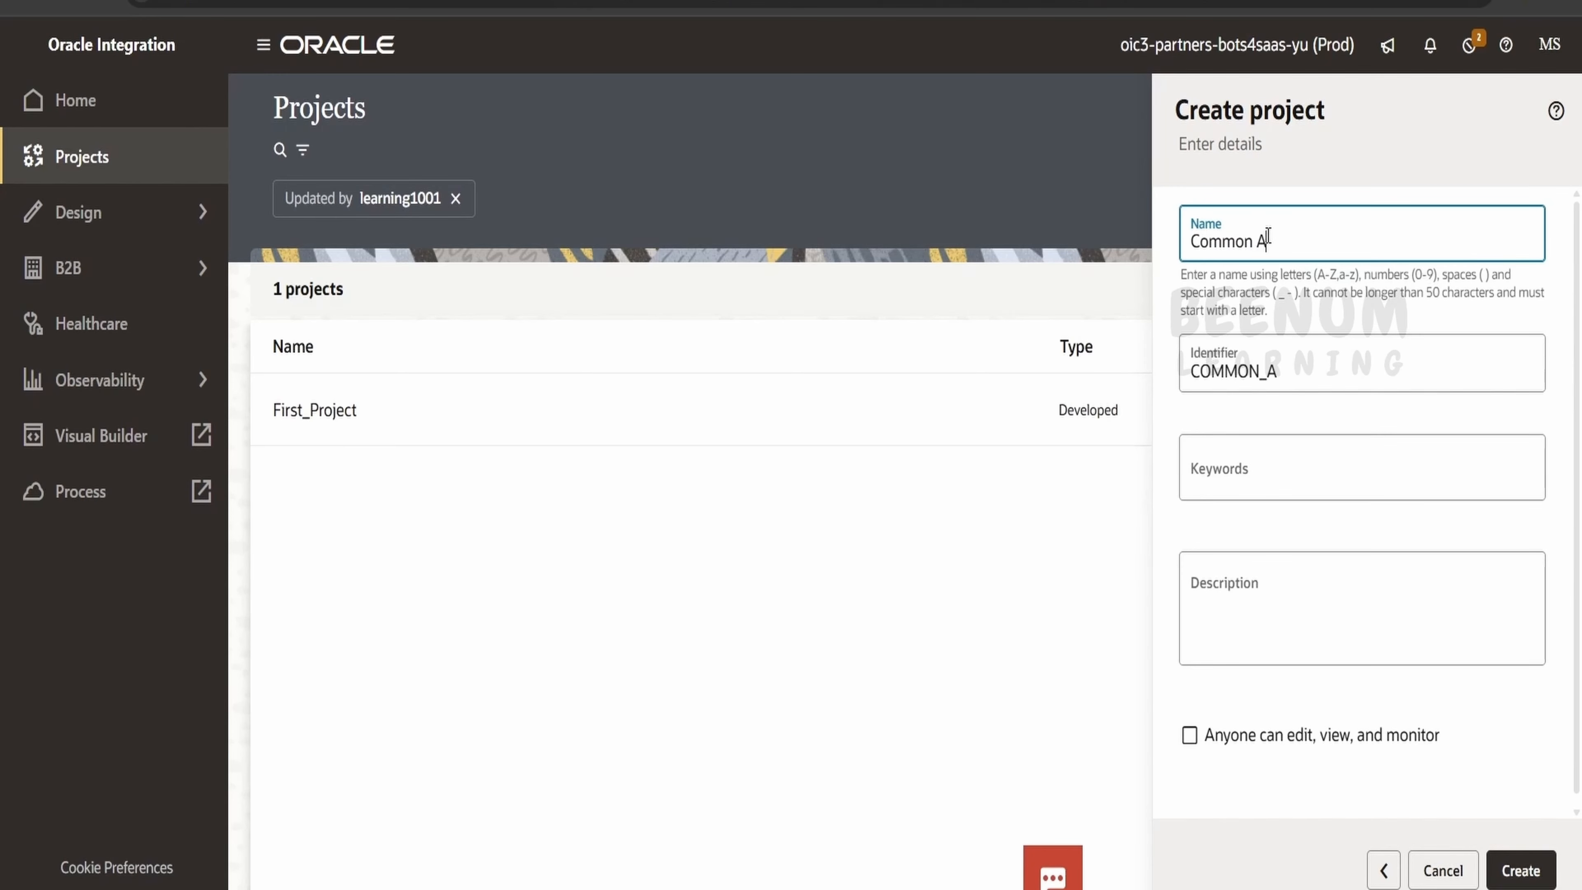
key(BackSpace)
key(BackSpace)
text(Components)
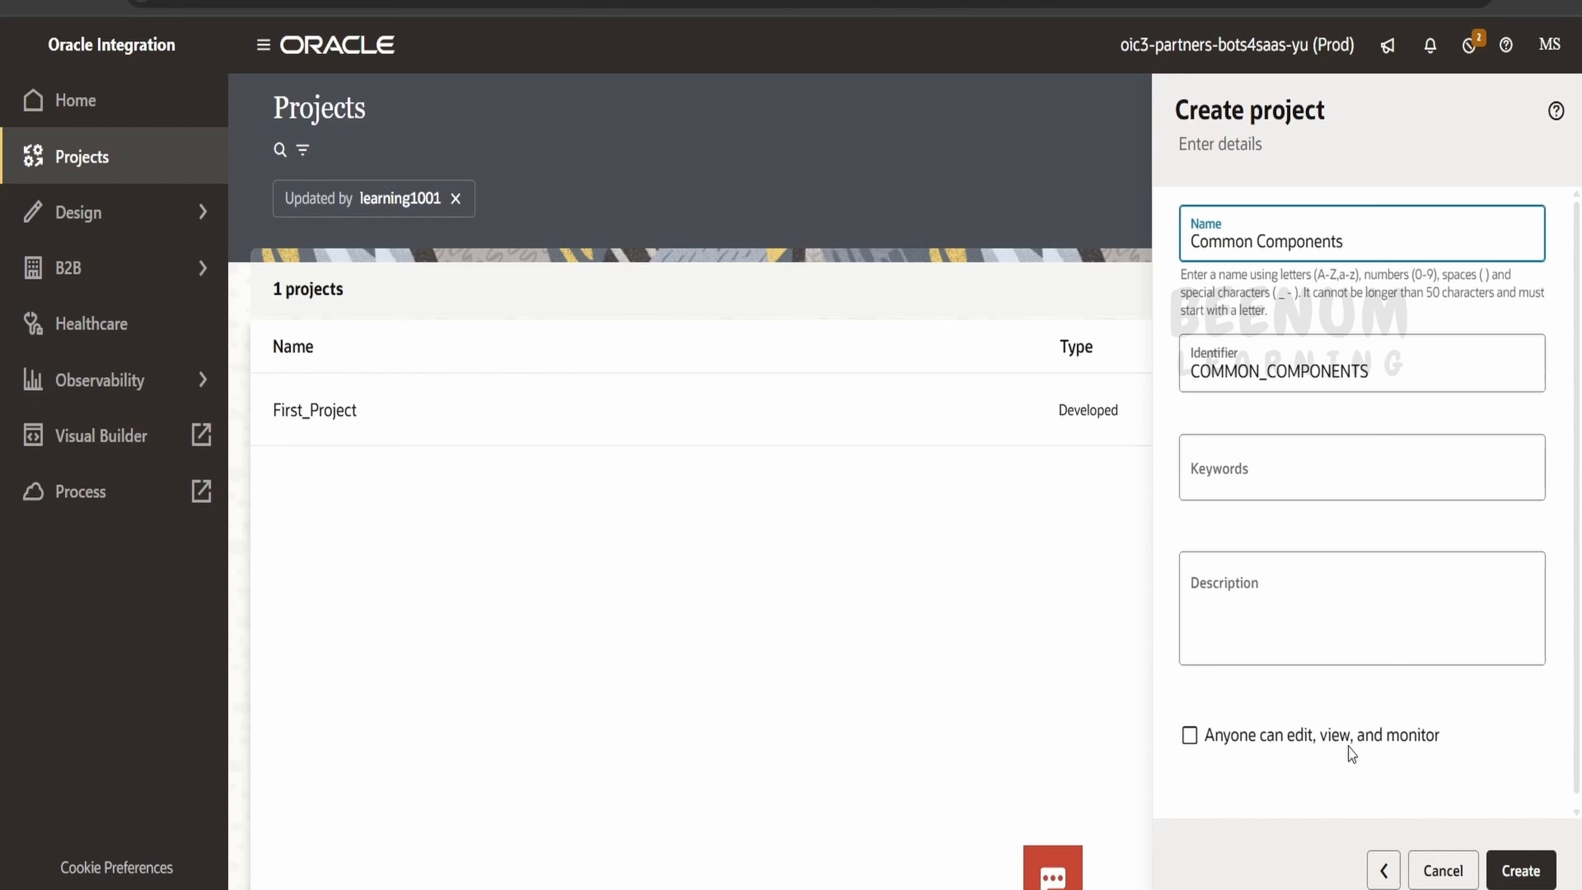
click(1190, 736)
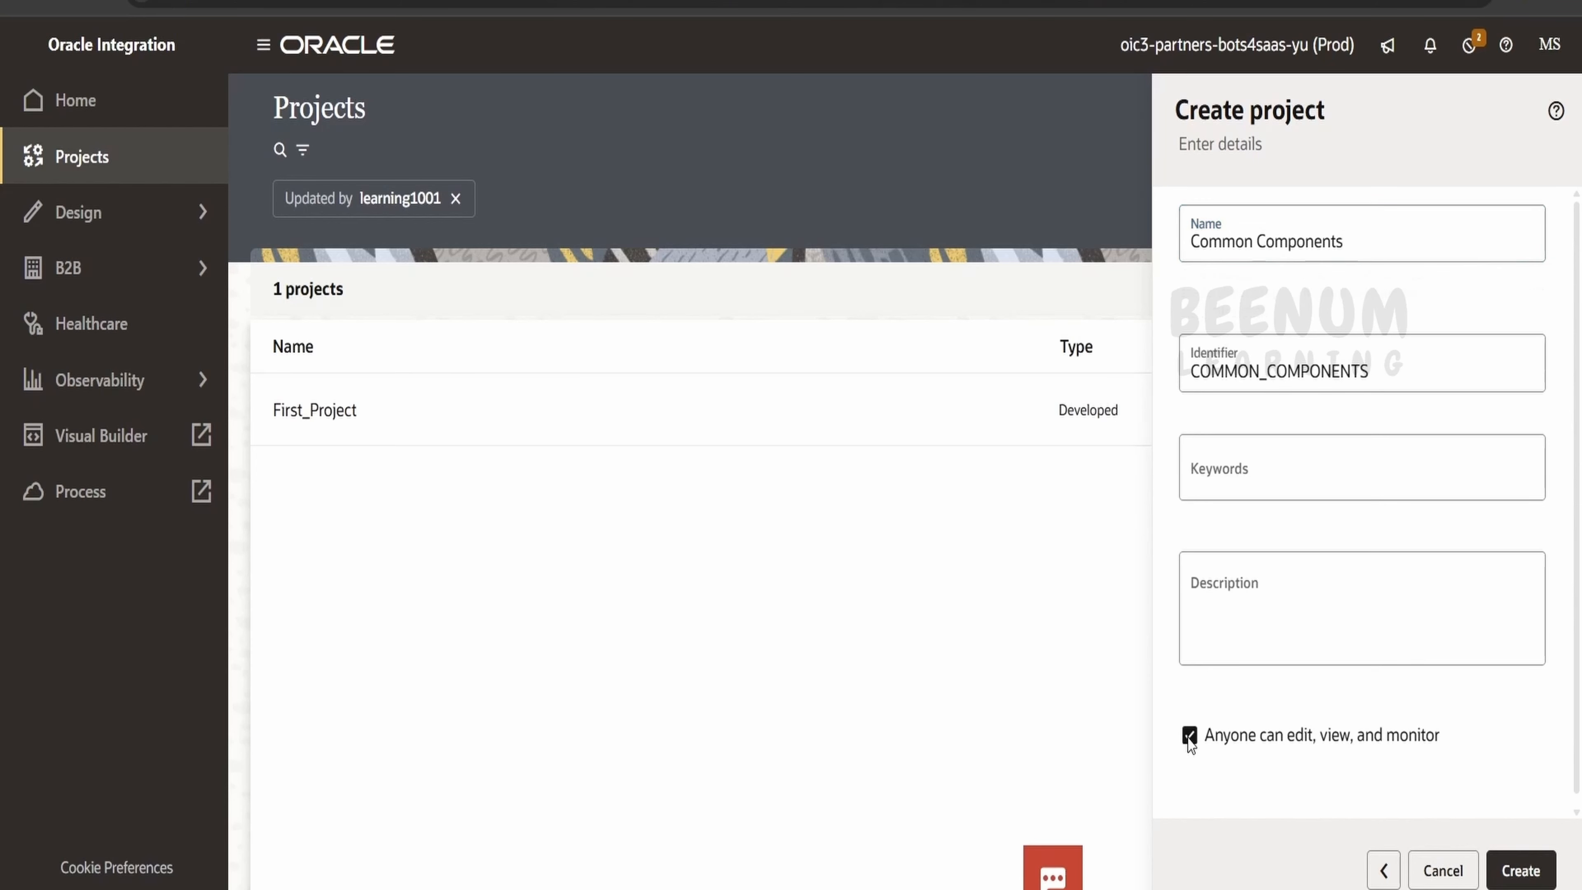
click(1544, 884)
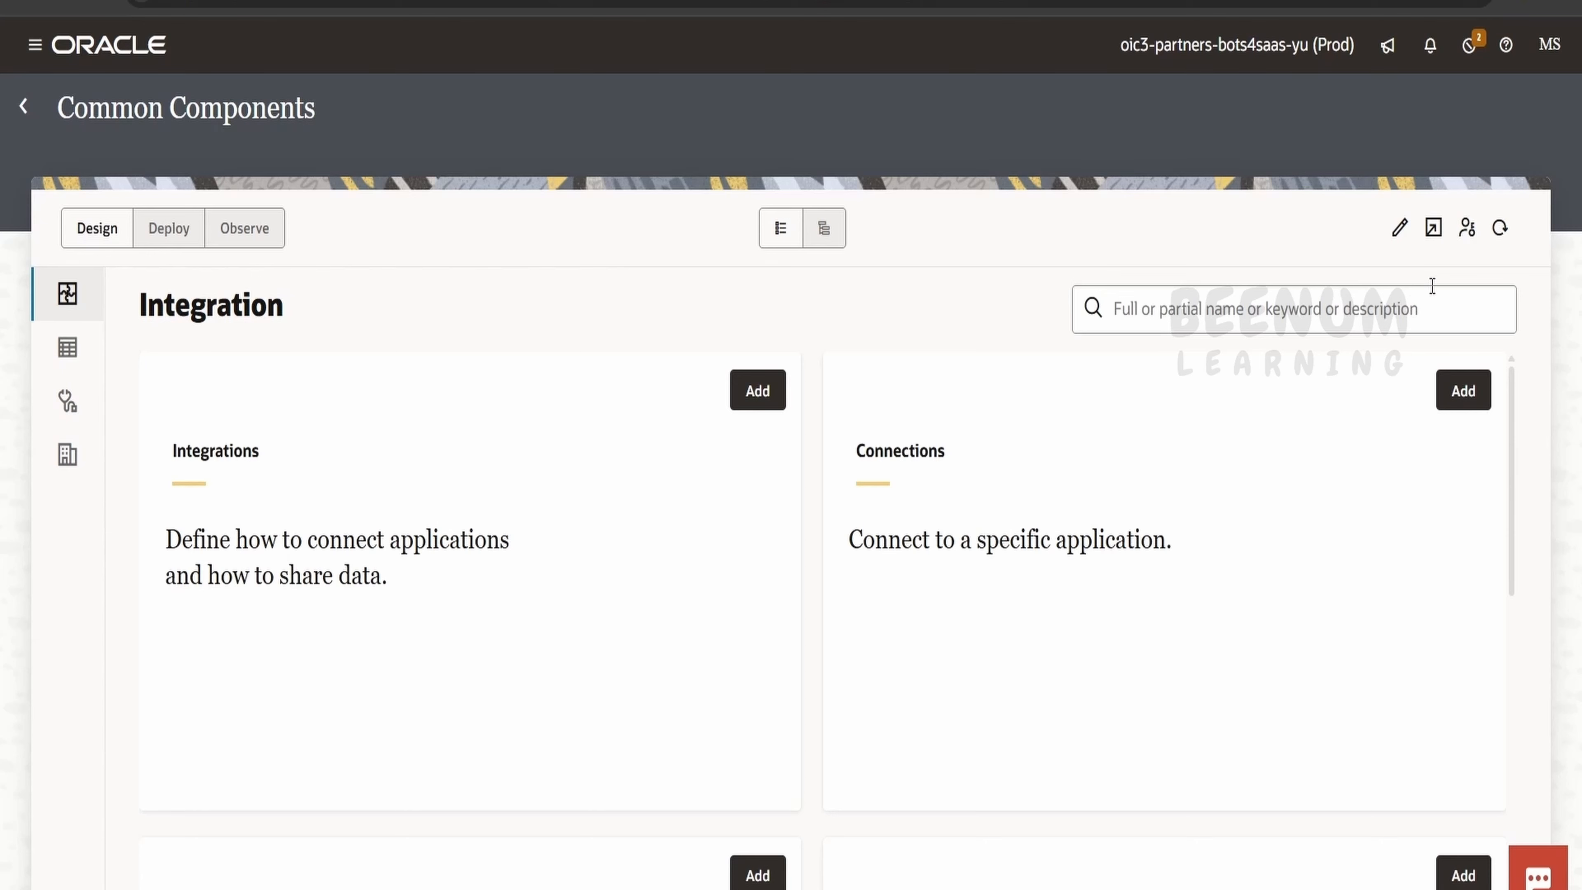
Step: Start a new REST adapter connection in the project and name it REST_TRIGGER_CONN
click(1469, 401)
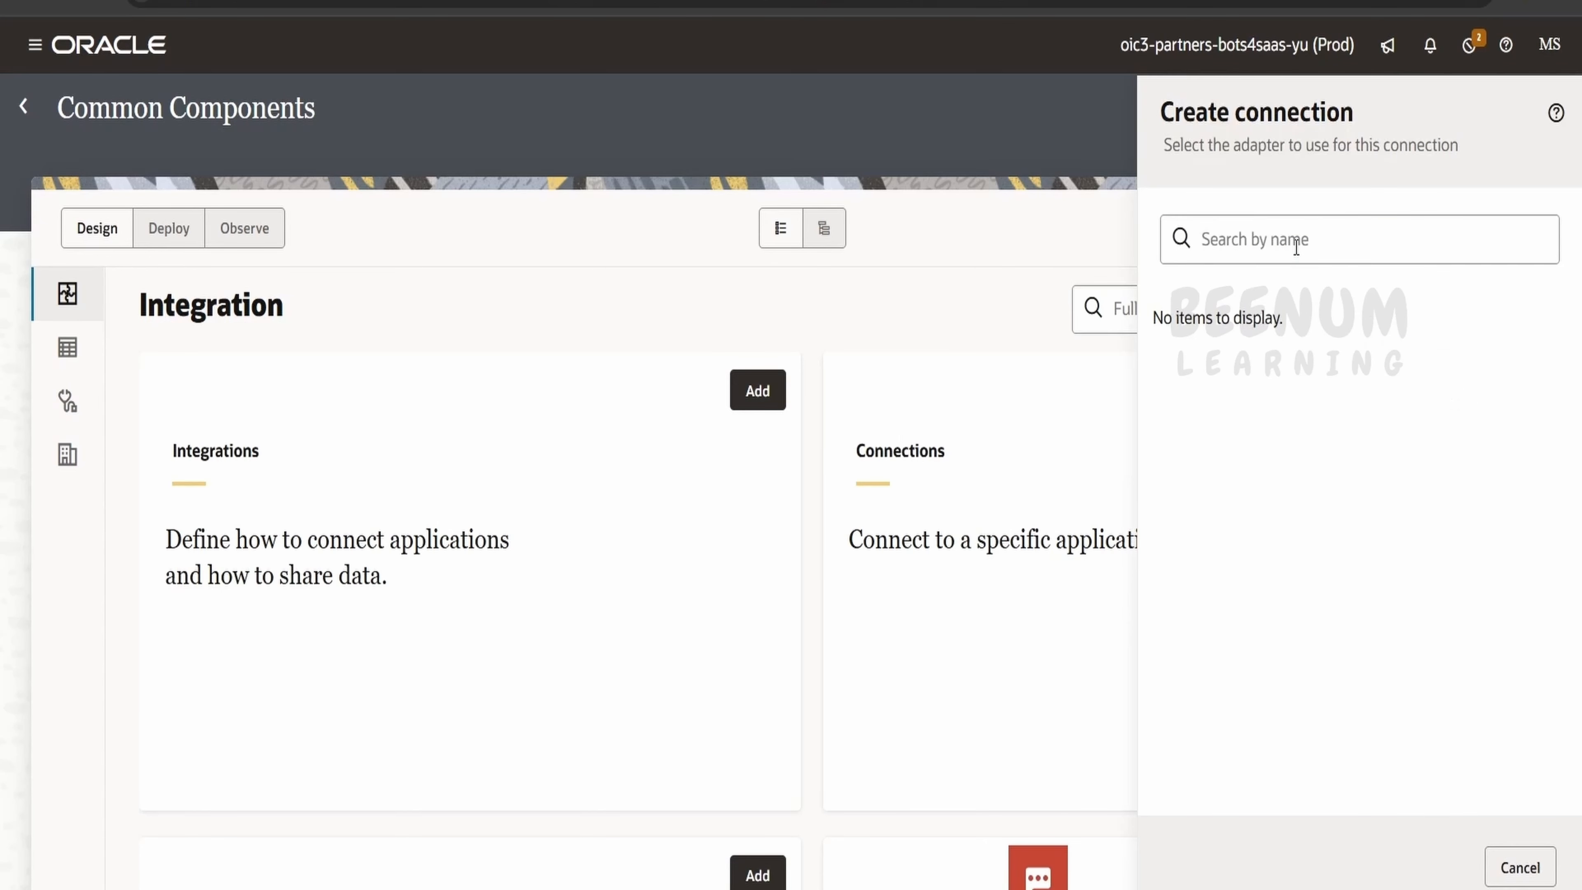
click(1297, 243)
text(res)
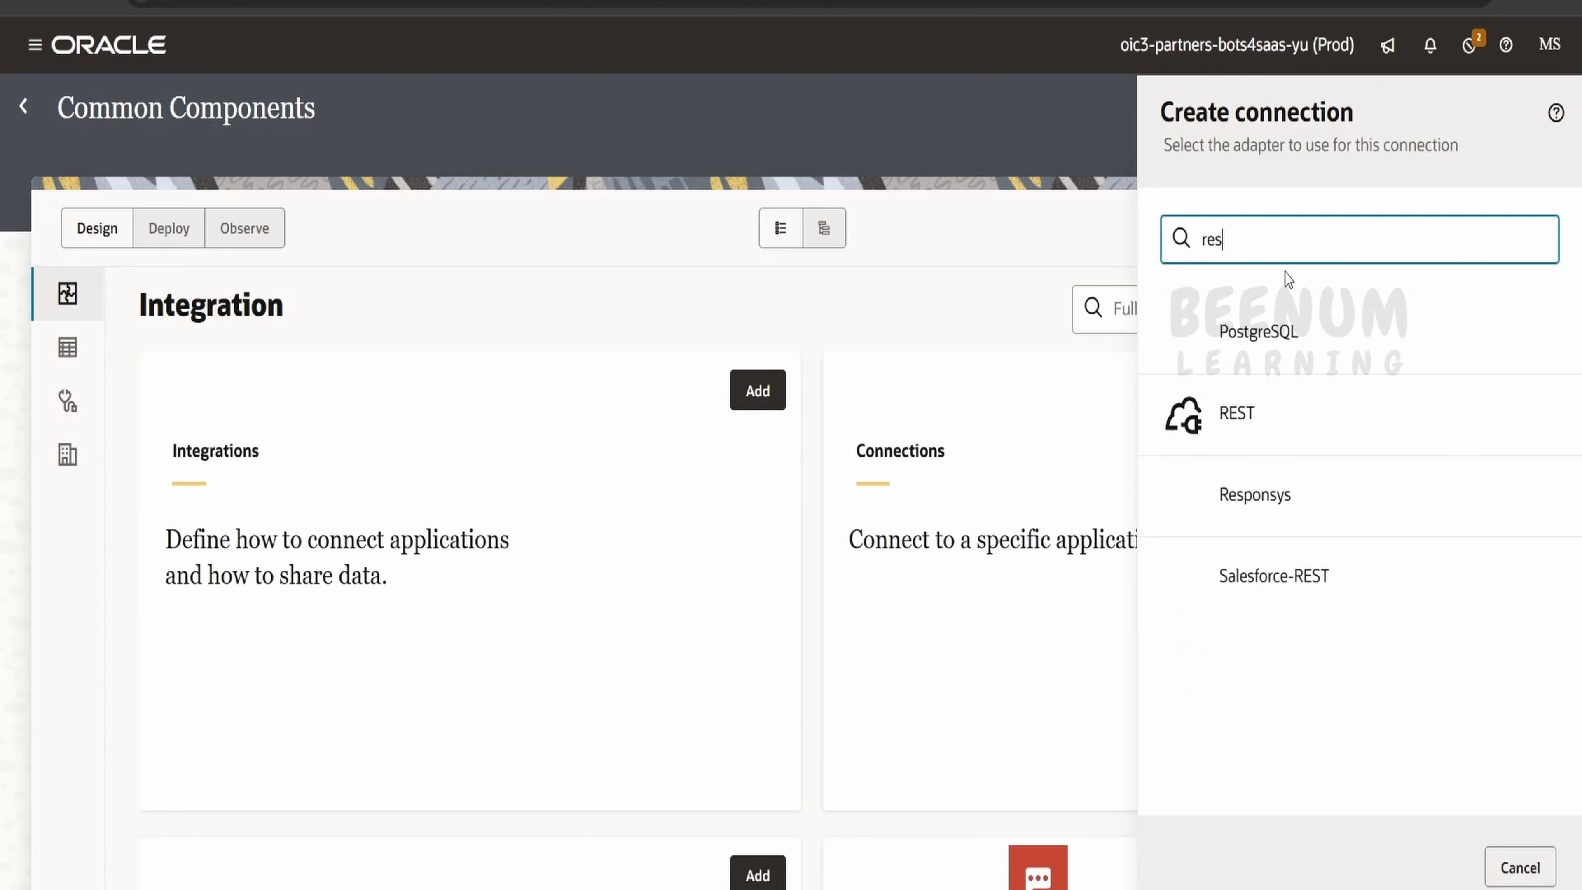
click(1258, 424)
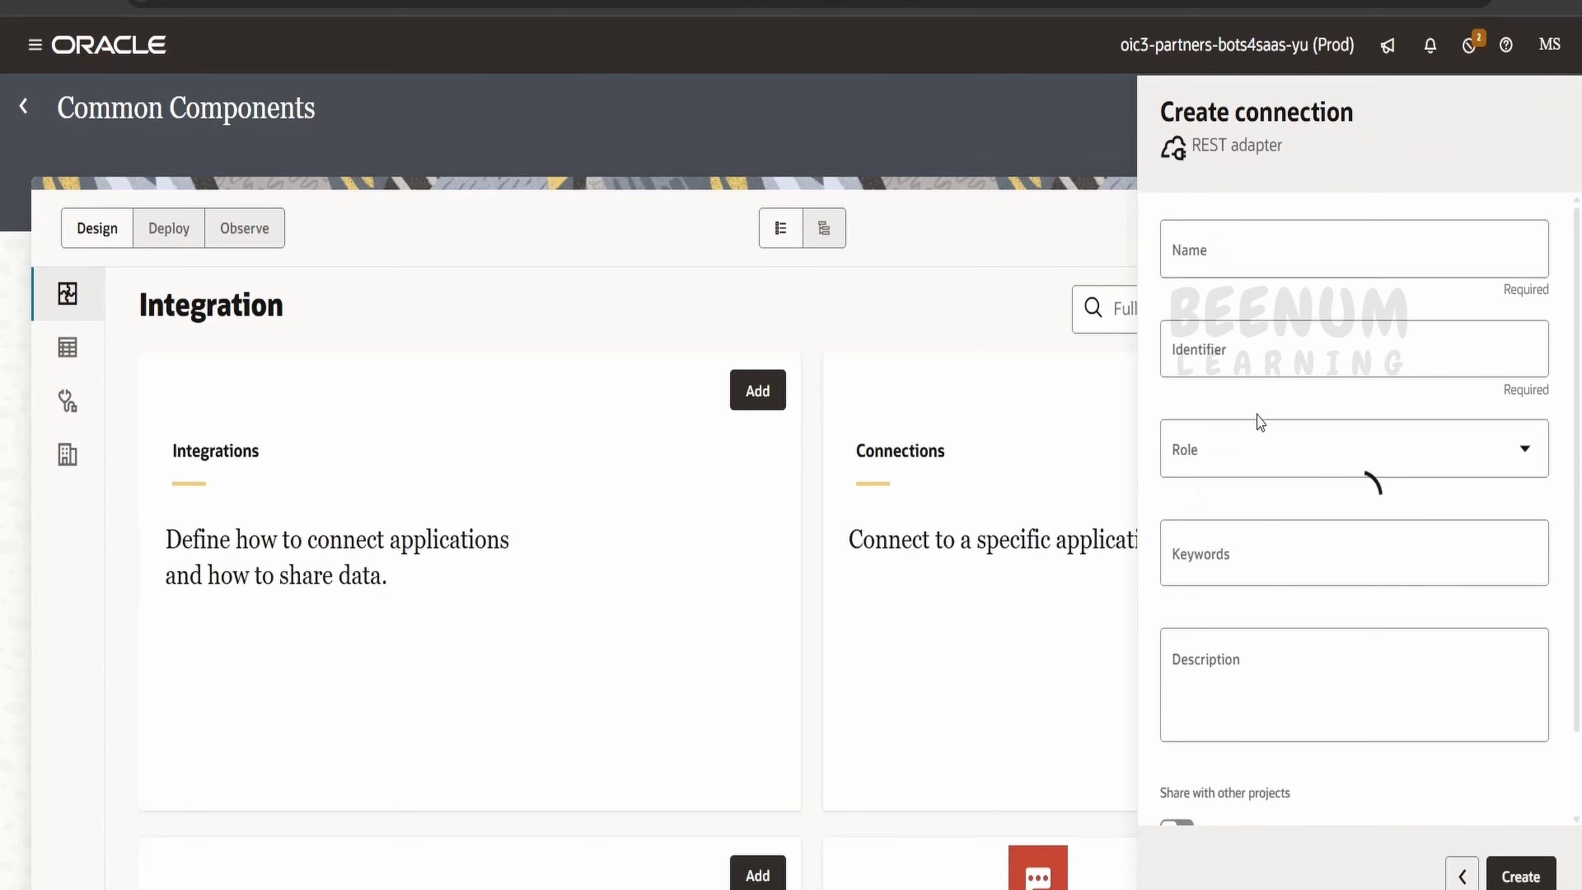
click(1242, 254)
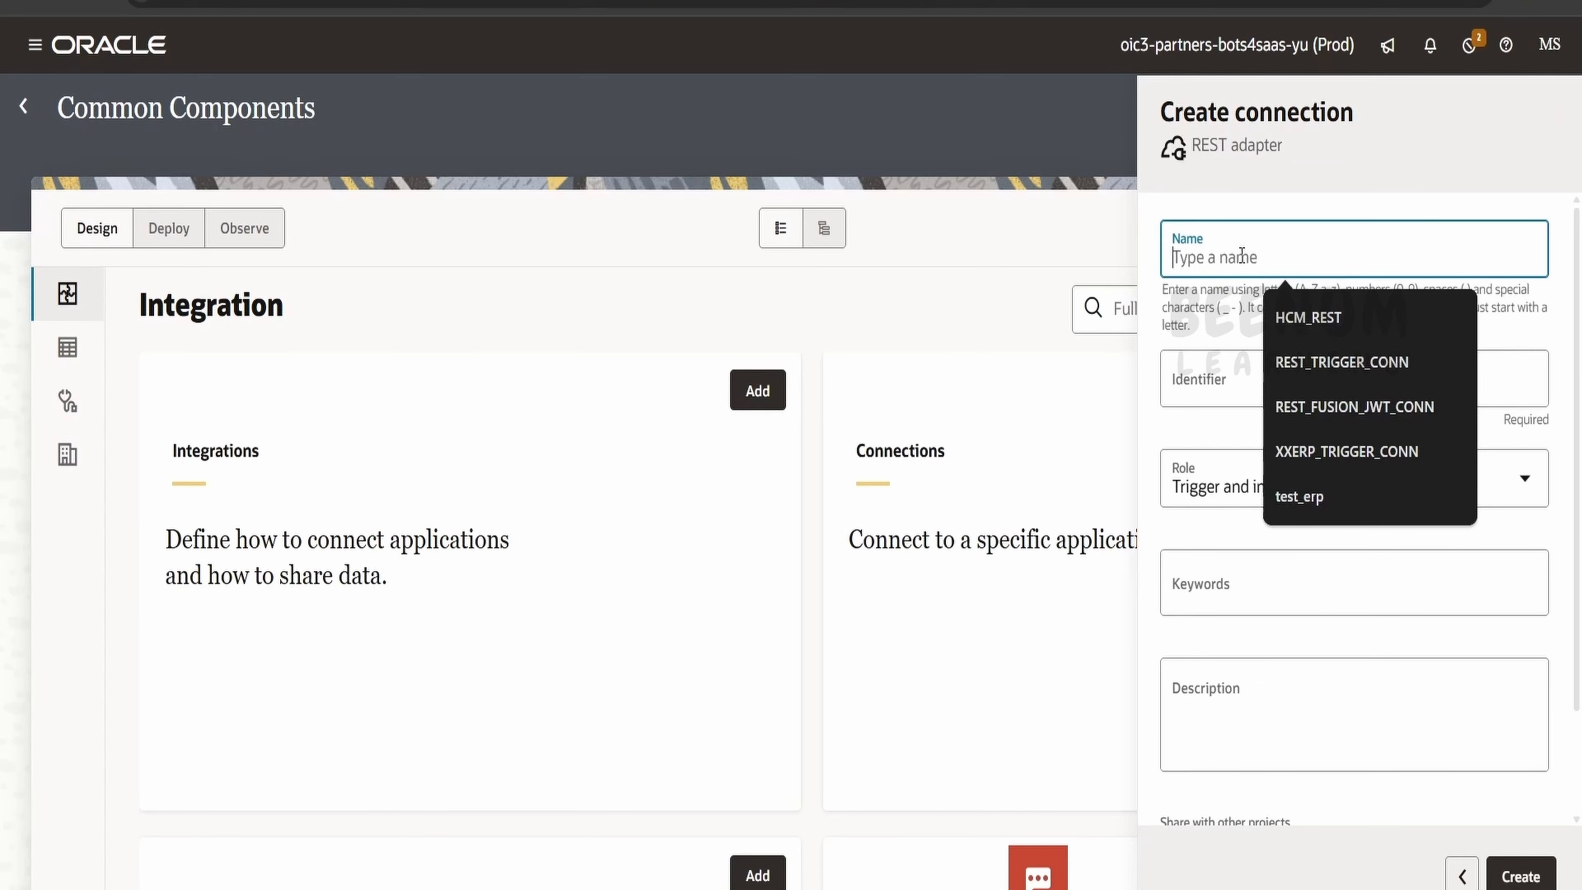
text(REST_TR)
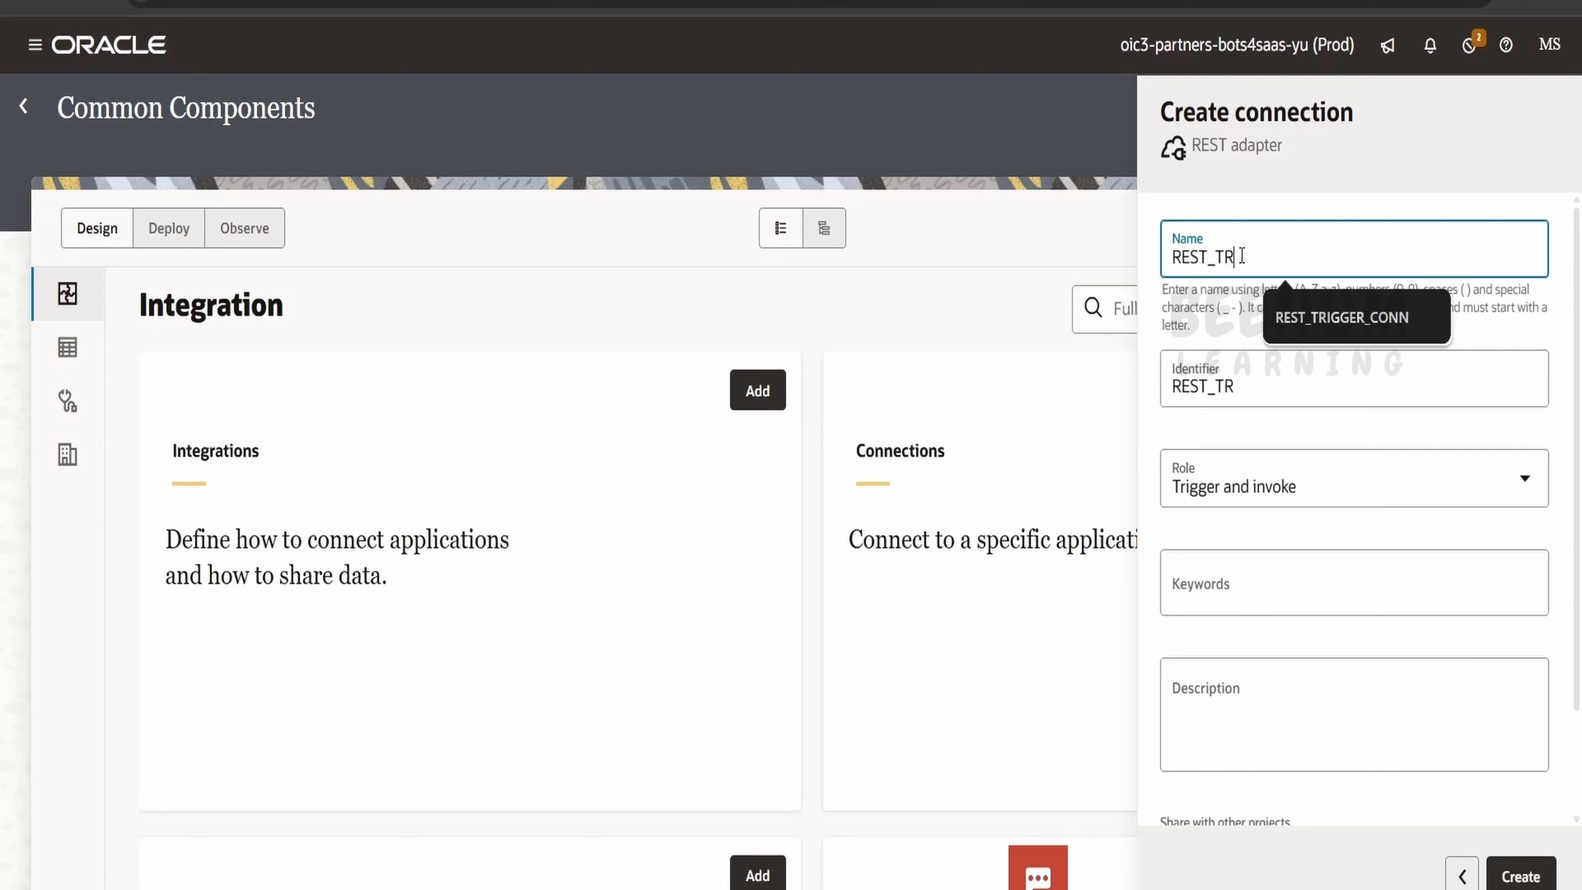
text(IGGER_CONN)
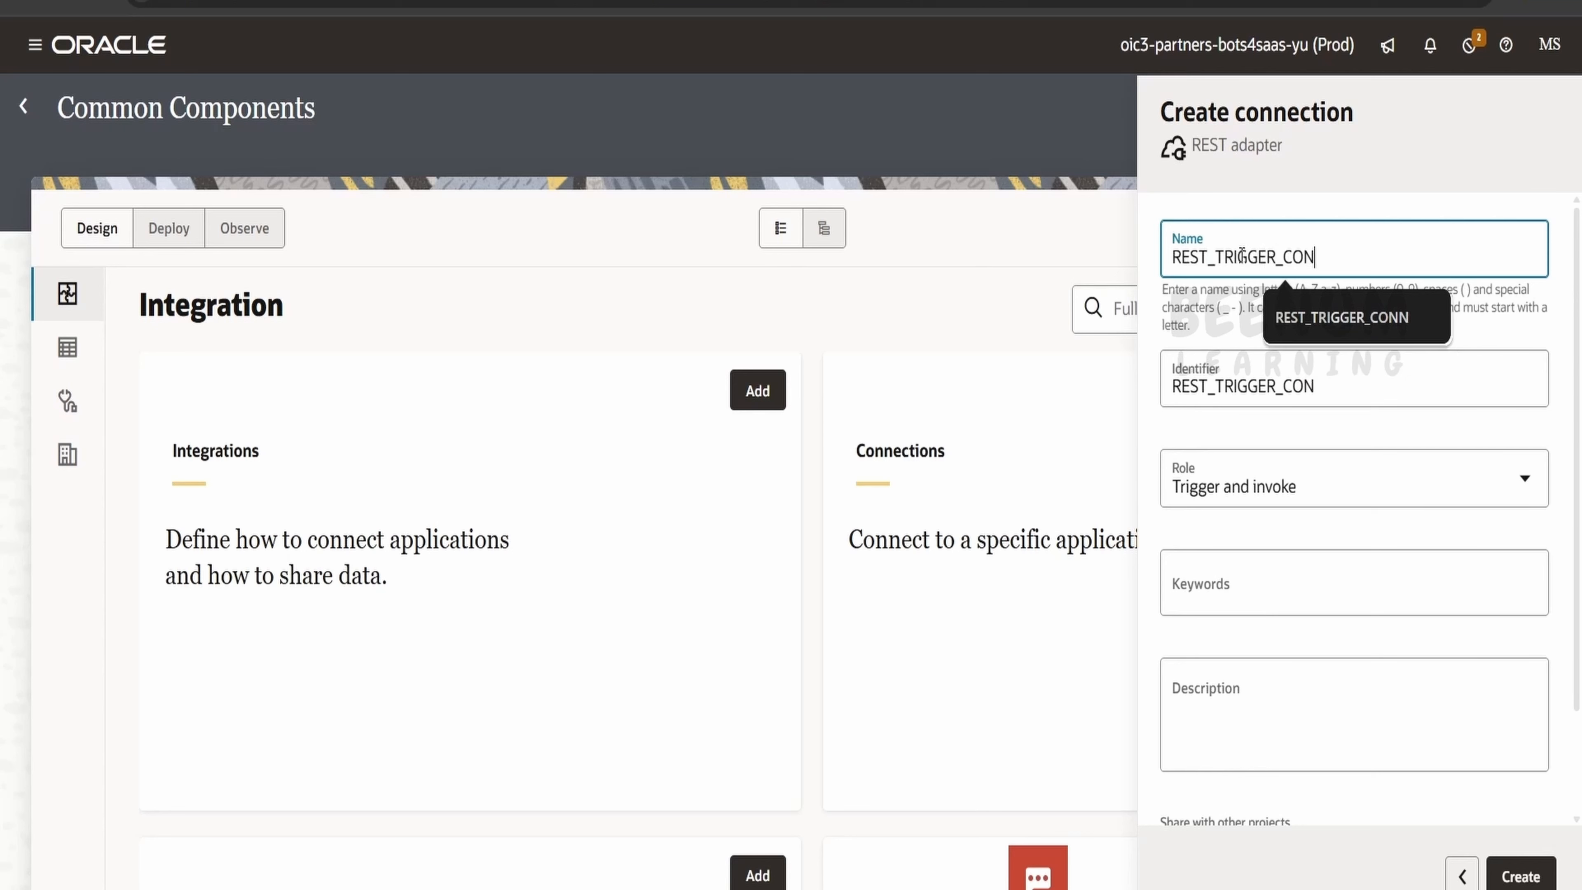
Step: Set the connection's role to Trigger, enable sharing with other projects, and create it
click(1269, 496)
click(1248, 553)
scroll(1276, 632, down, 2)
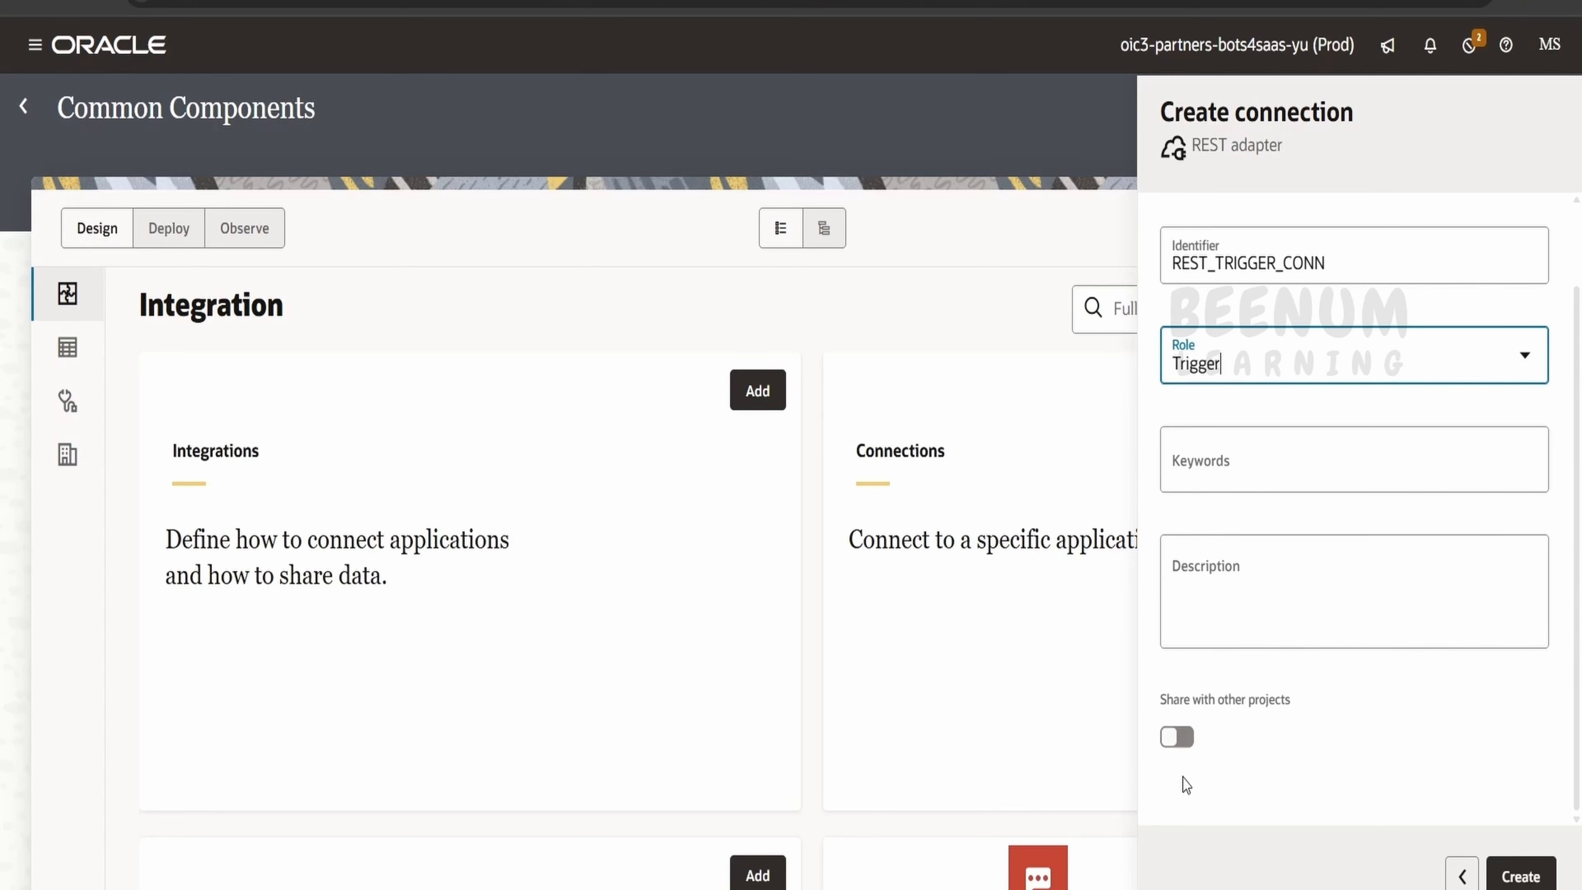
click(1188, 744)
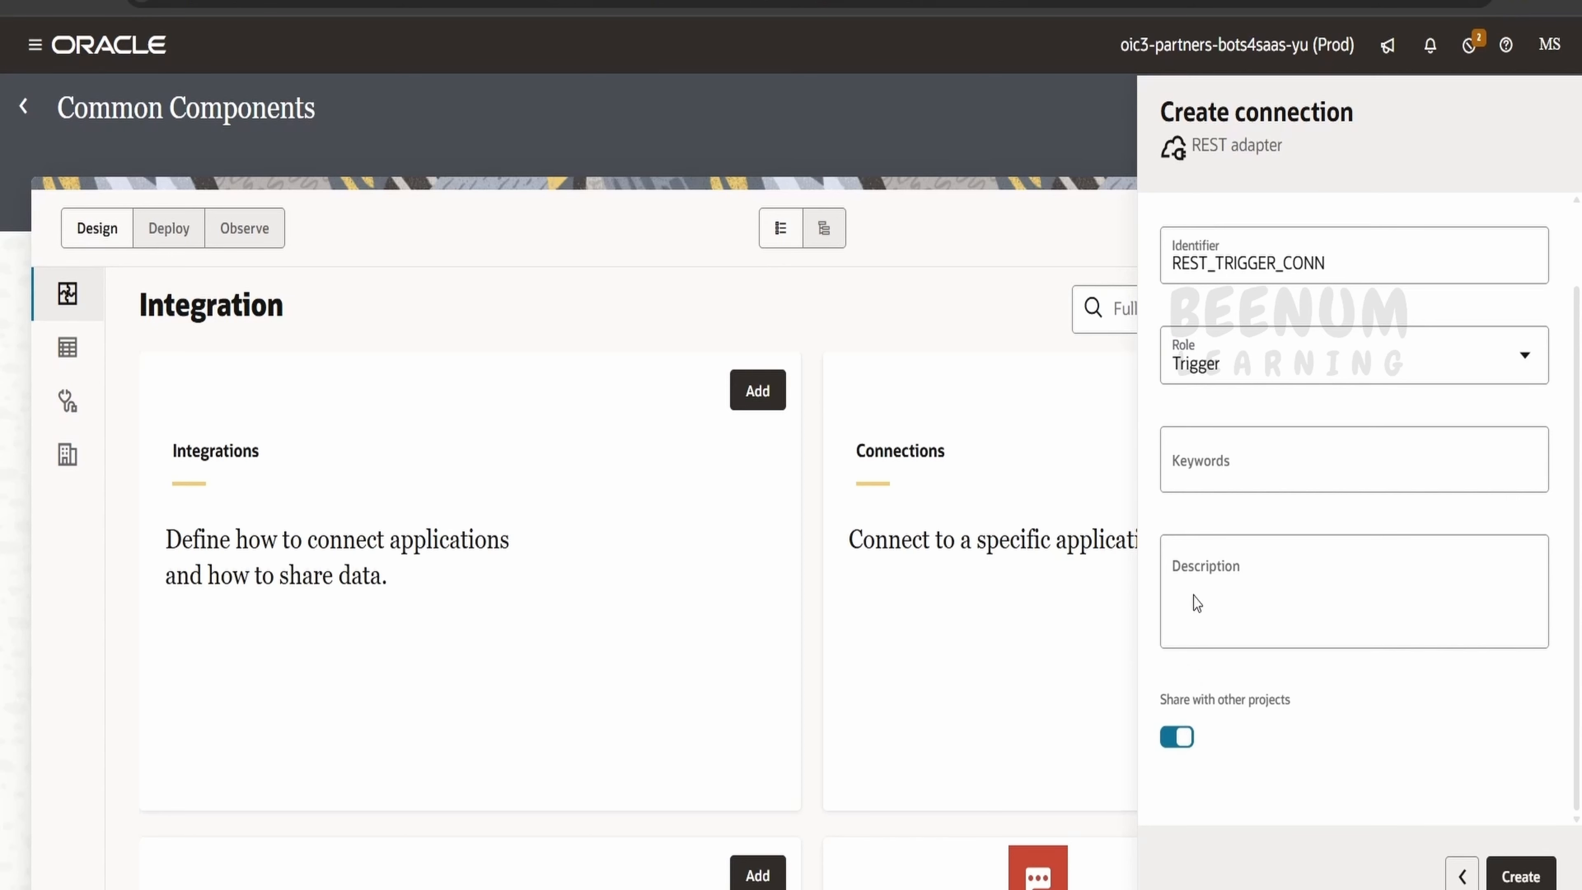
click(1520, 875)
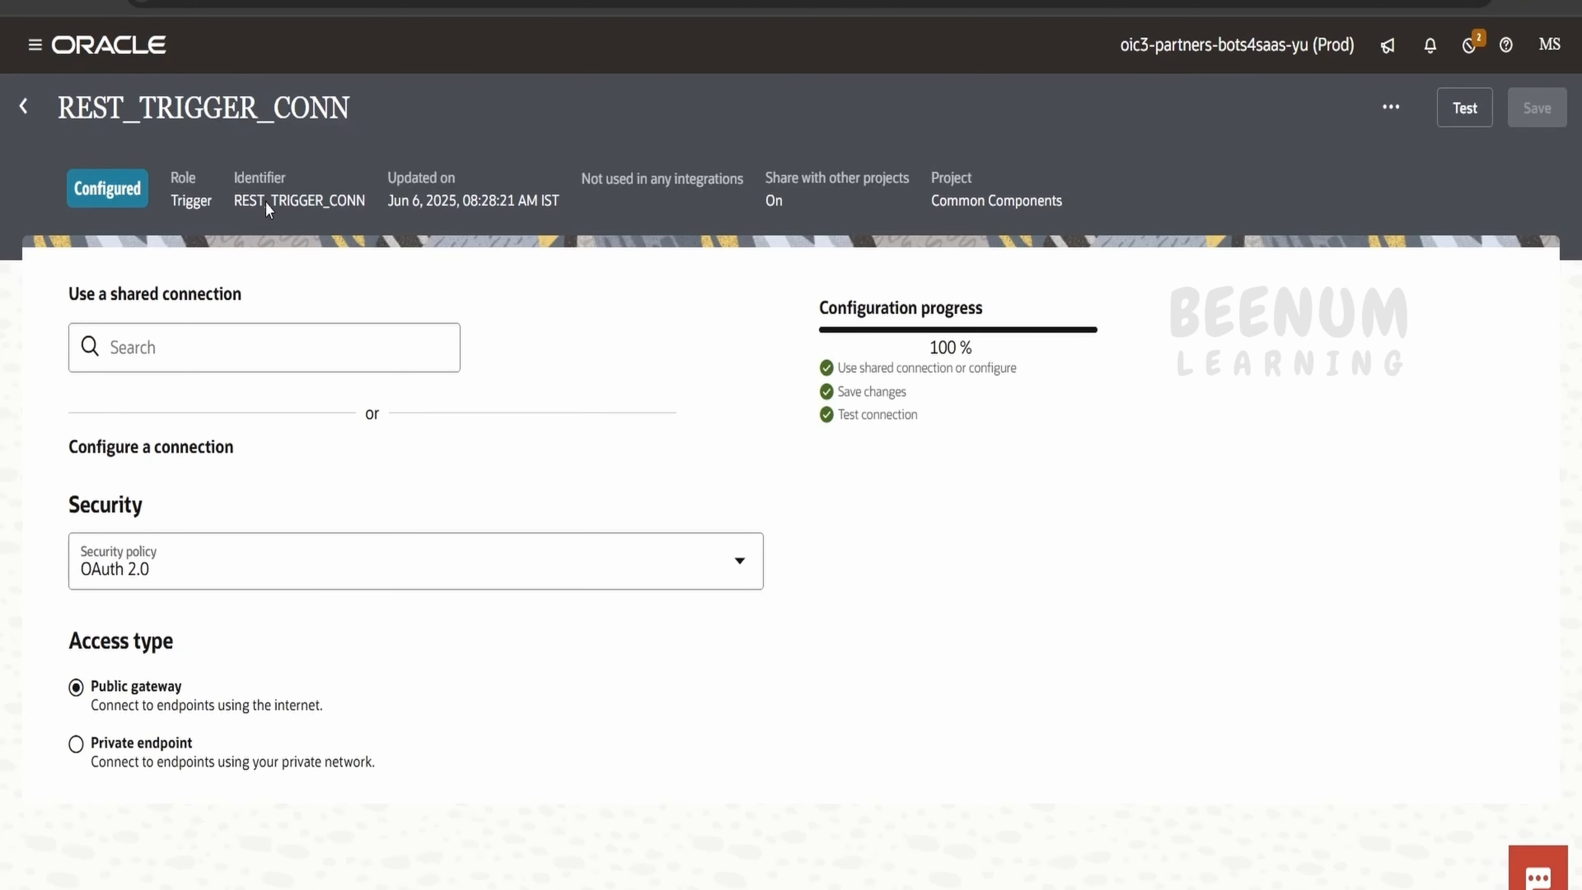
Step: Set the connection's security policy to OAuth 2.0 Or Basic Authentication, then test and save it
click(208, 567)
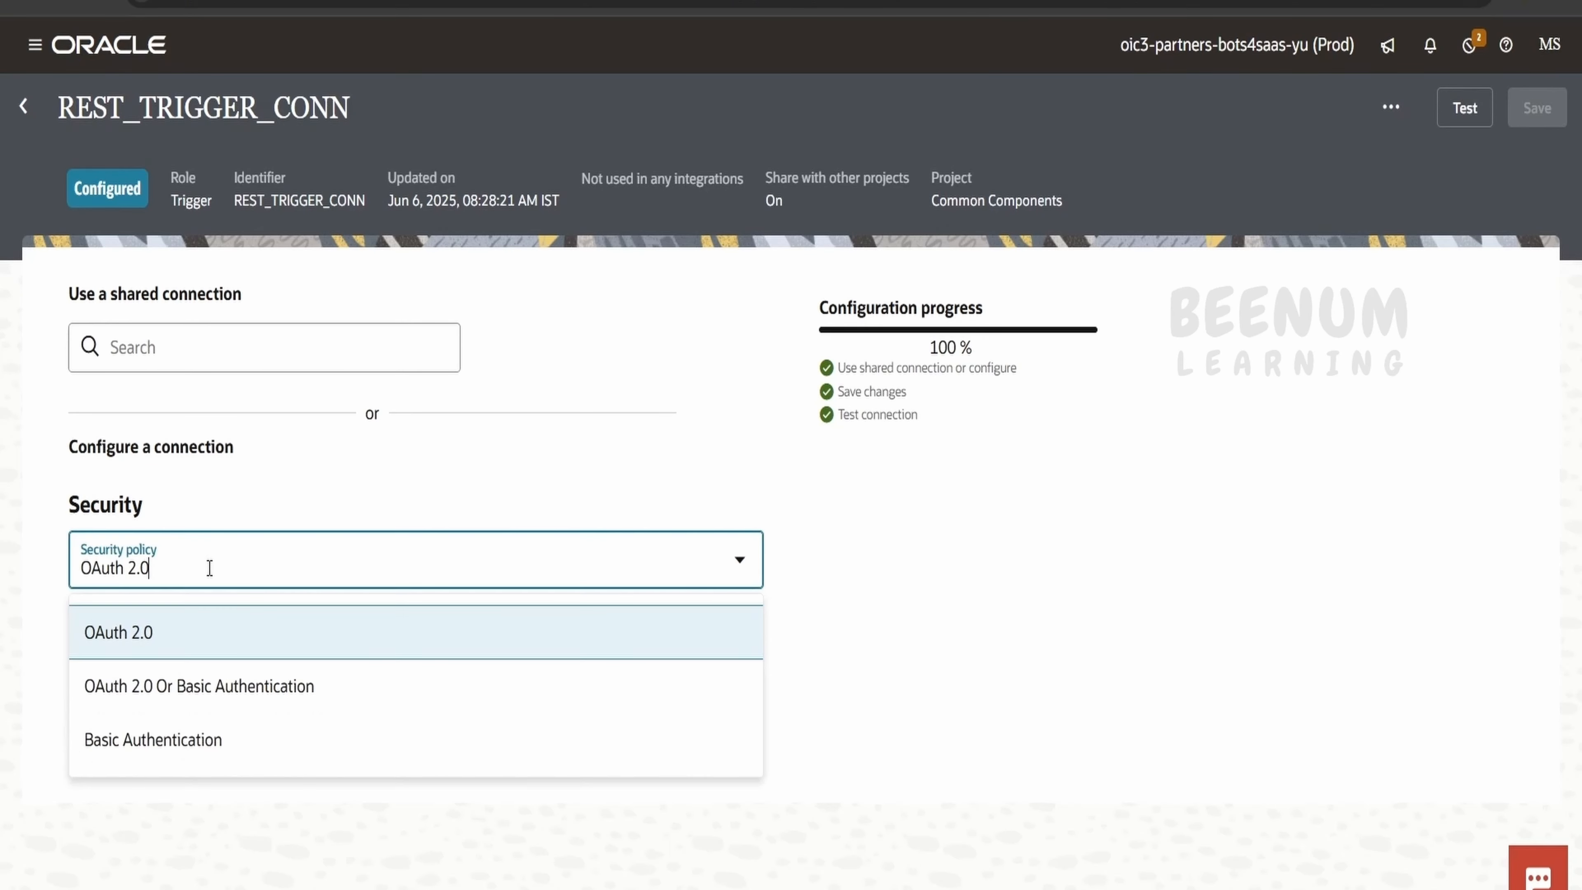
click(212, 682)
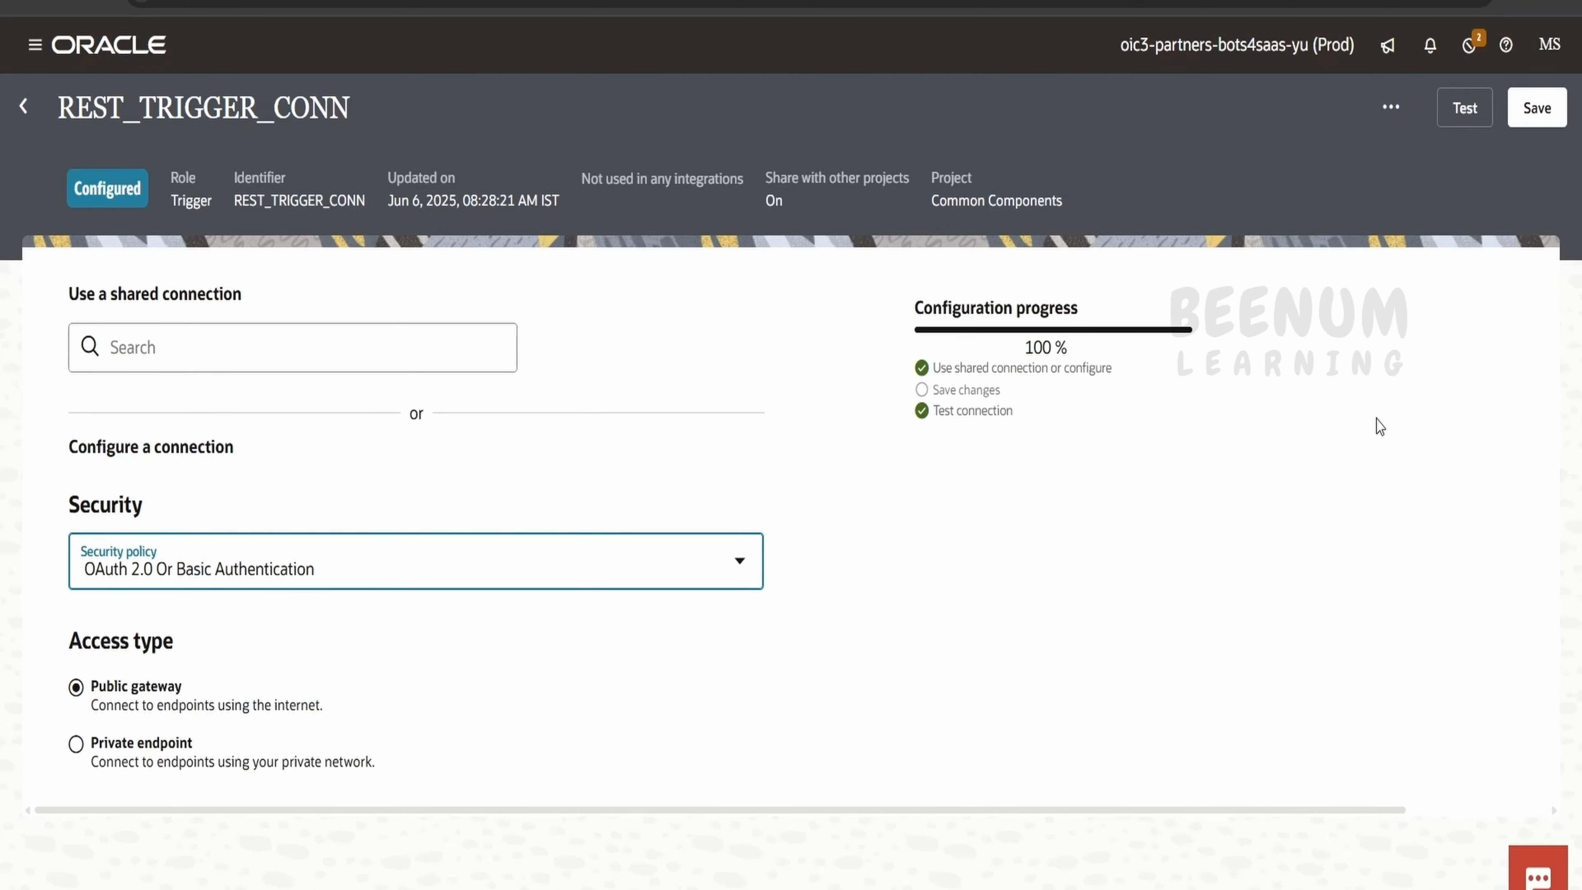
click(1464, 107)
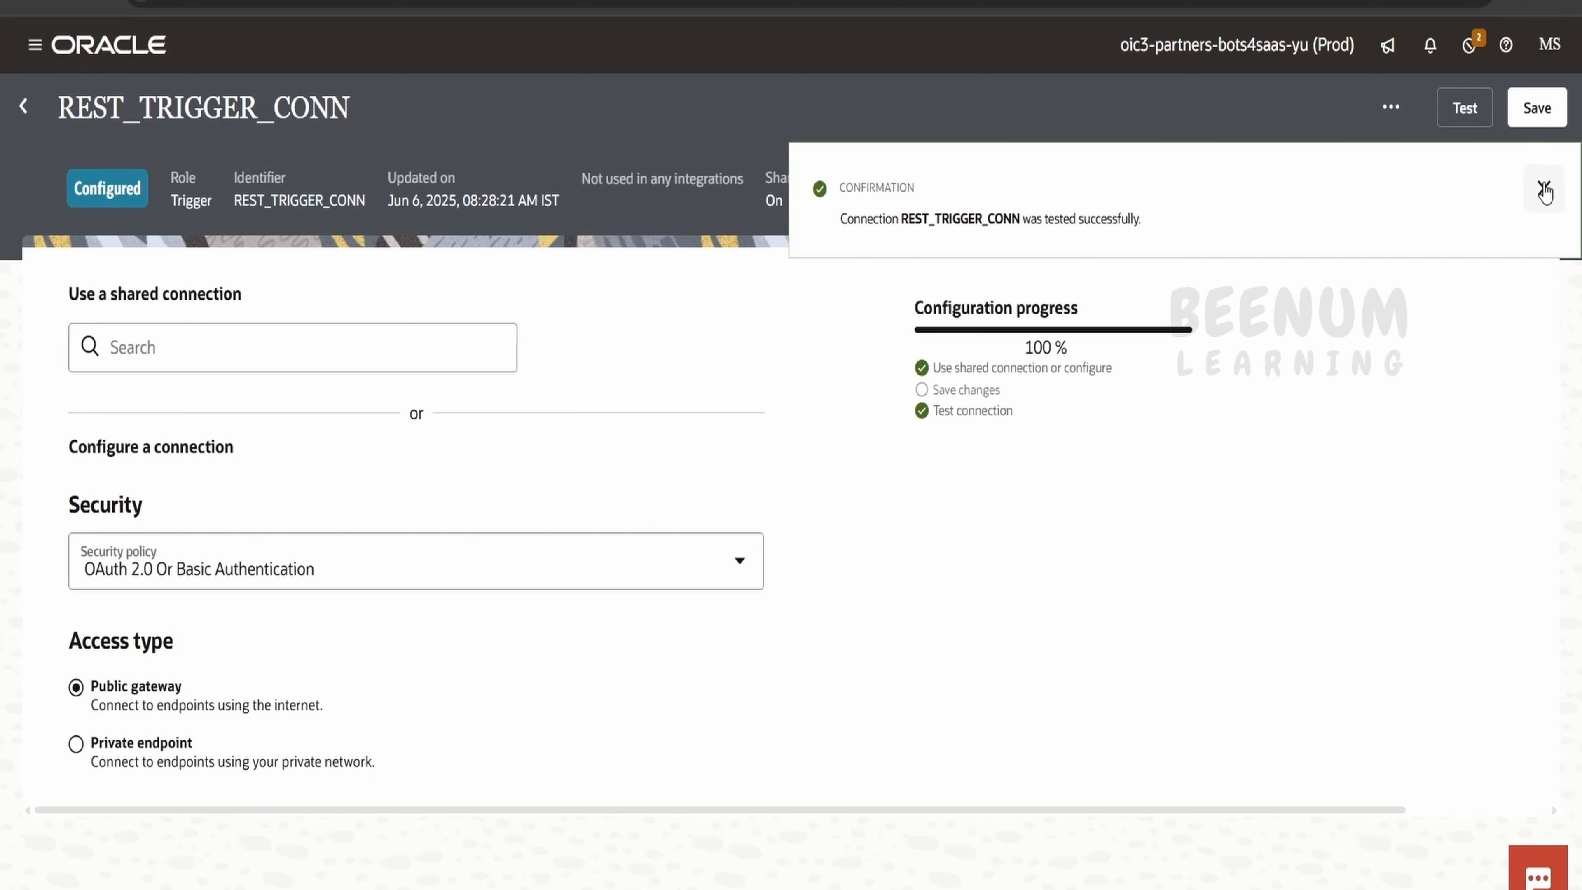
click(1545, 188)
click(1547, 109)
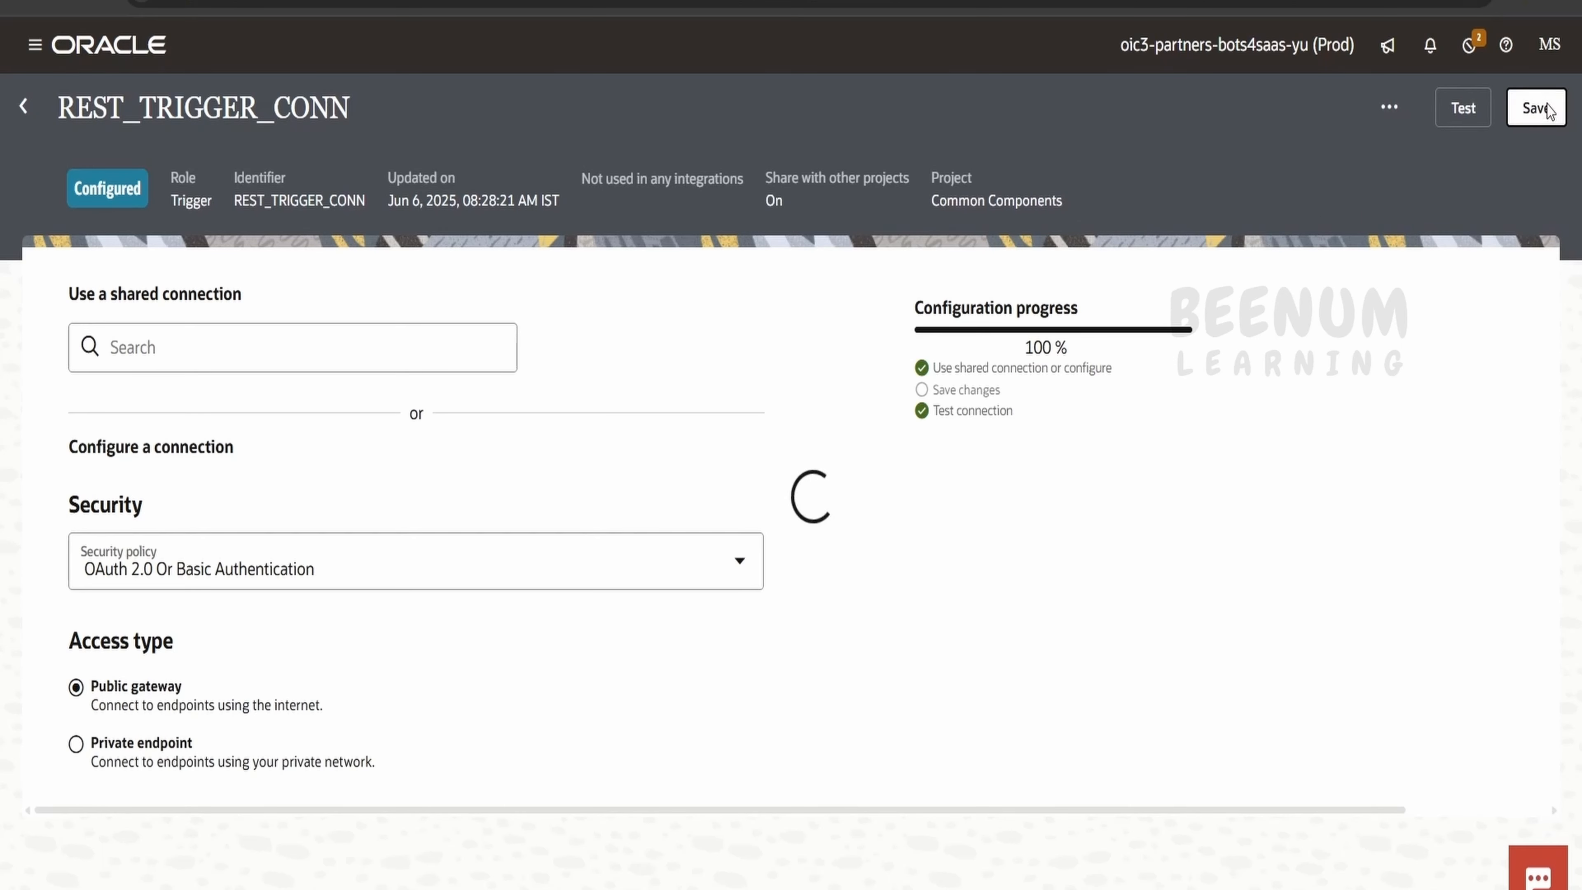
Step: Copy the connection name REST_TRIGGER_CONN into the "new 2" text file in the text editor
double_click(161, 107)
key(ctrl+c)
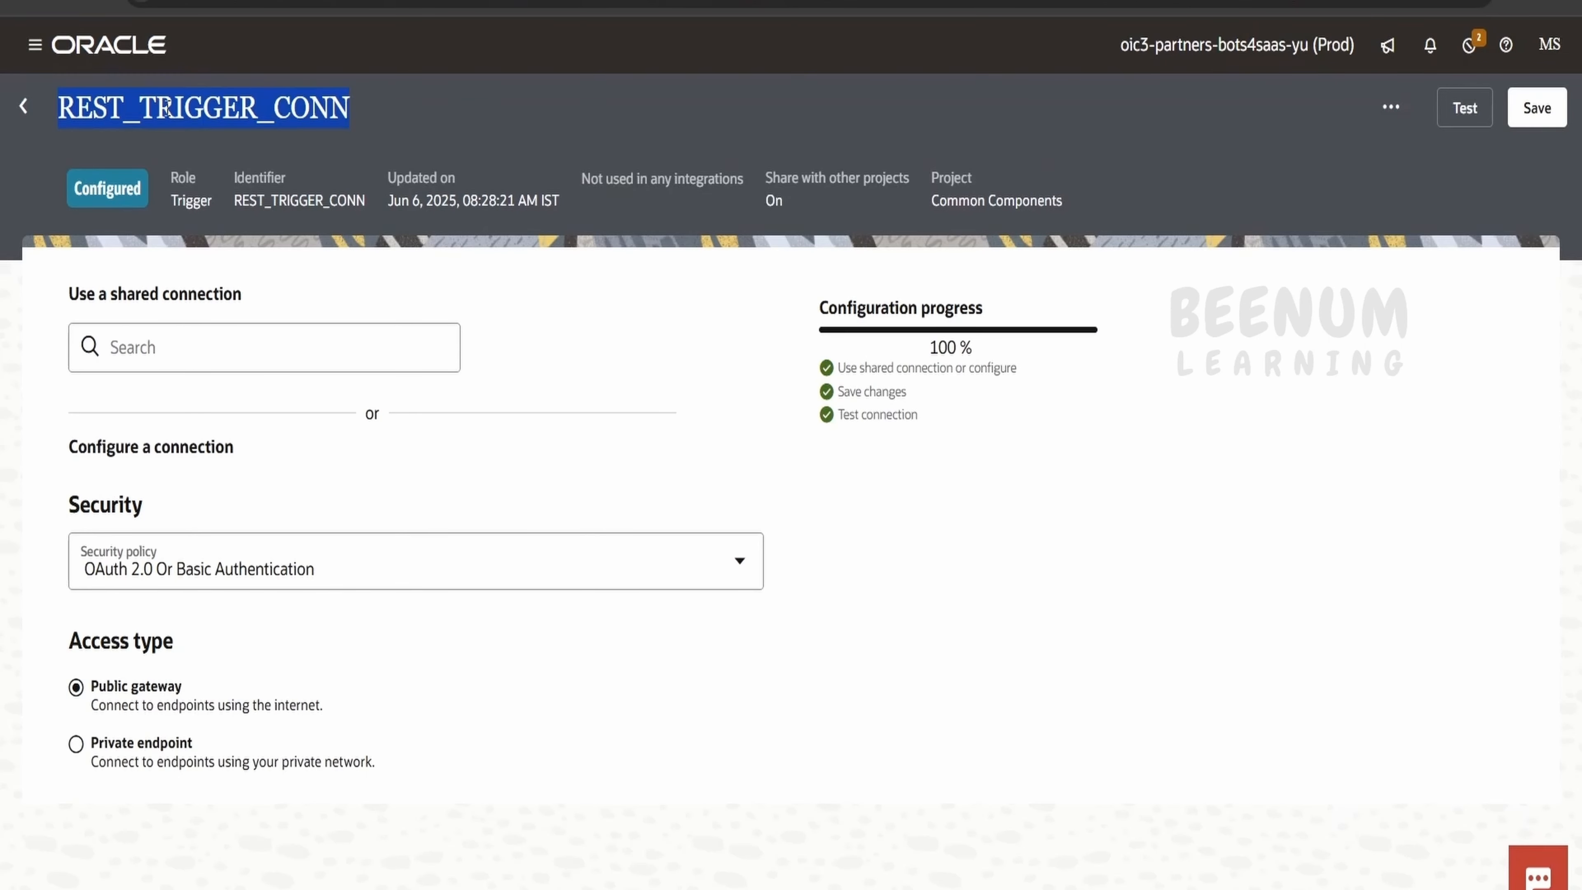
key(alt+Tab)
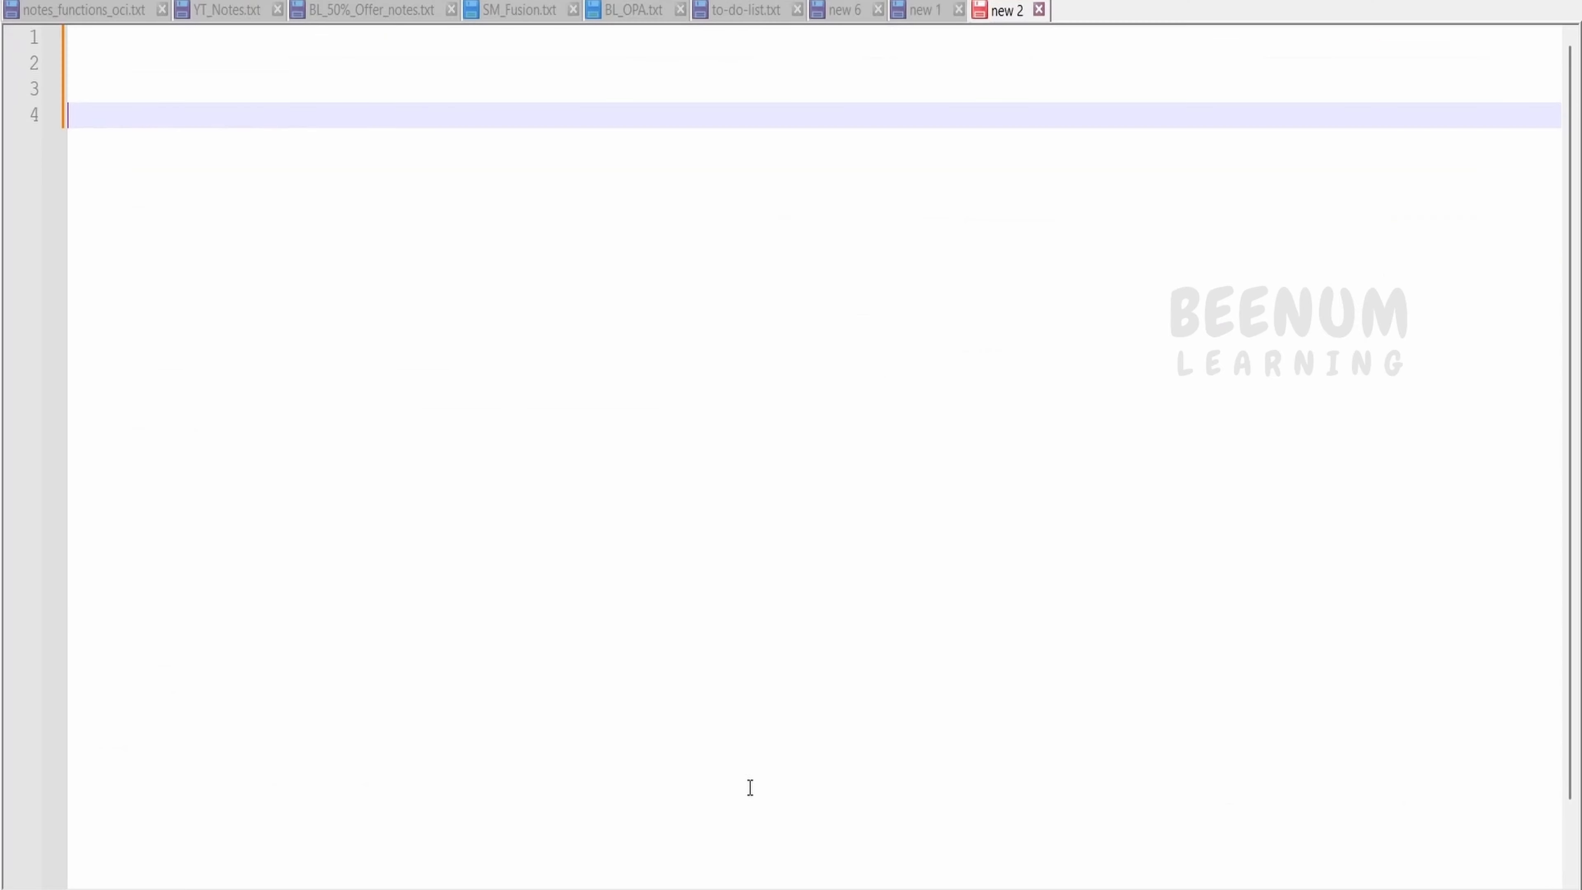
key(ctrl+v)
key(Return)
key(Return)
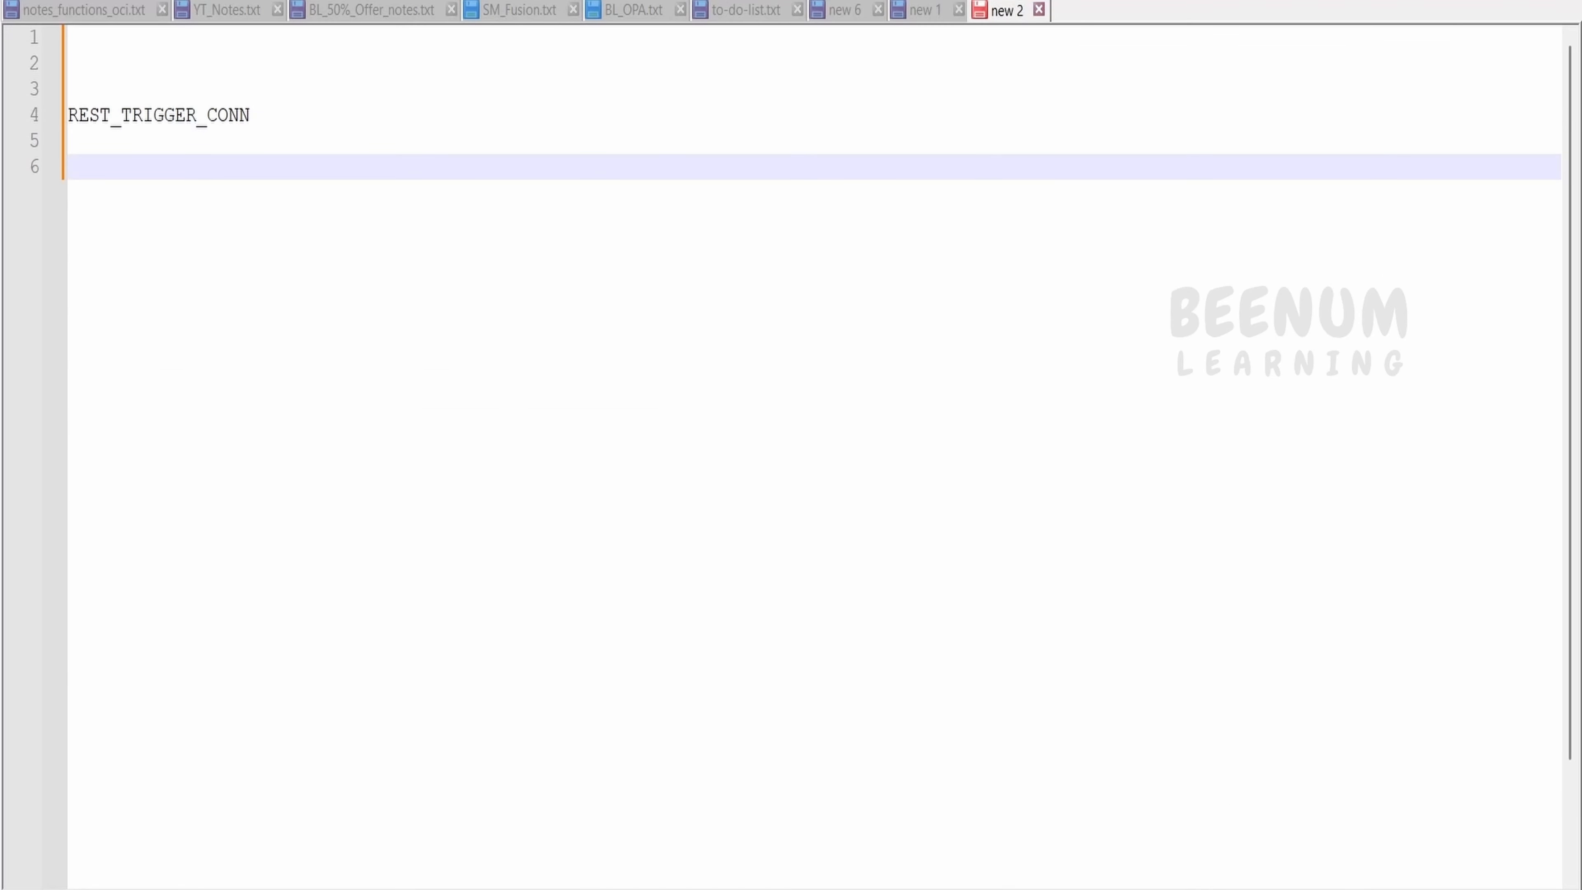
Step: Switch back to Oracle Integration and start a new Oracle ERP Cloud connection named FUSION_ERP_CONN in Common Components
key(alt+Tab)
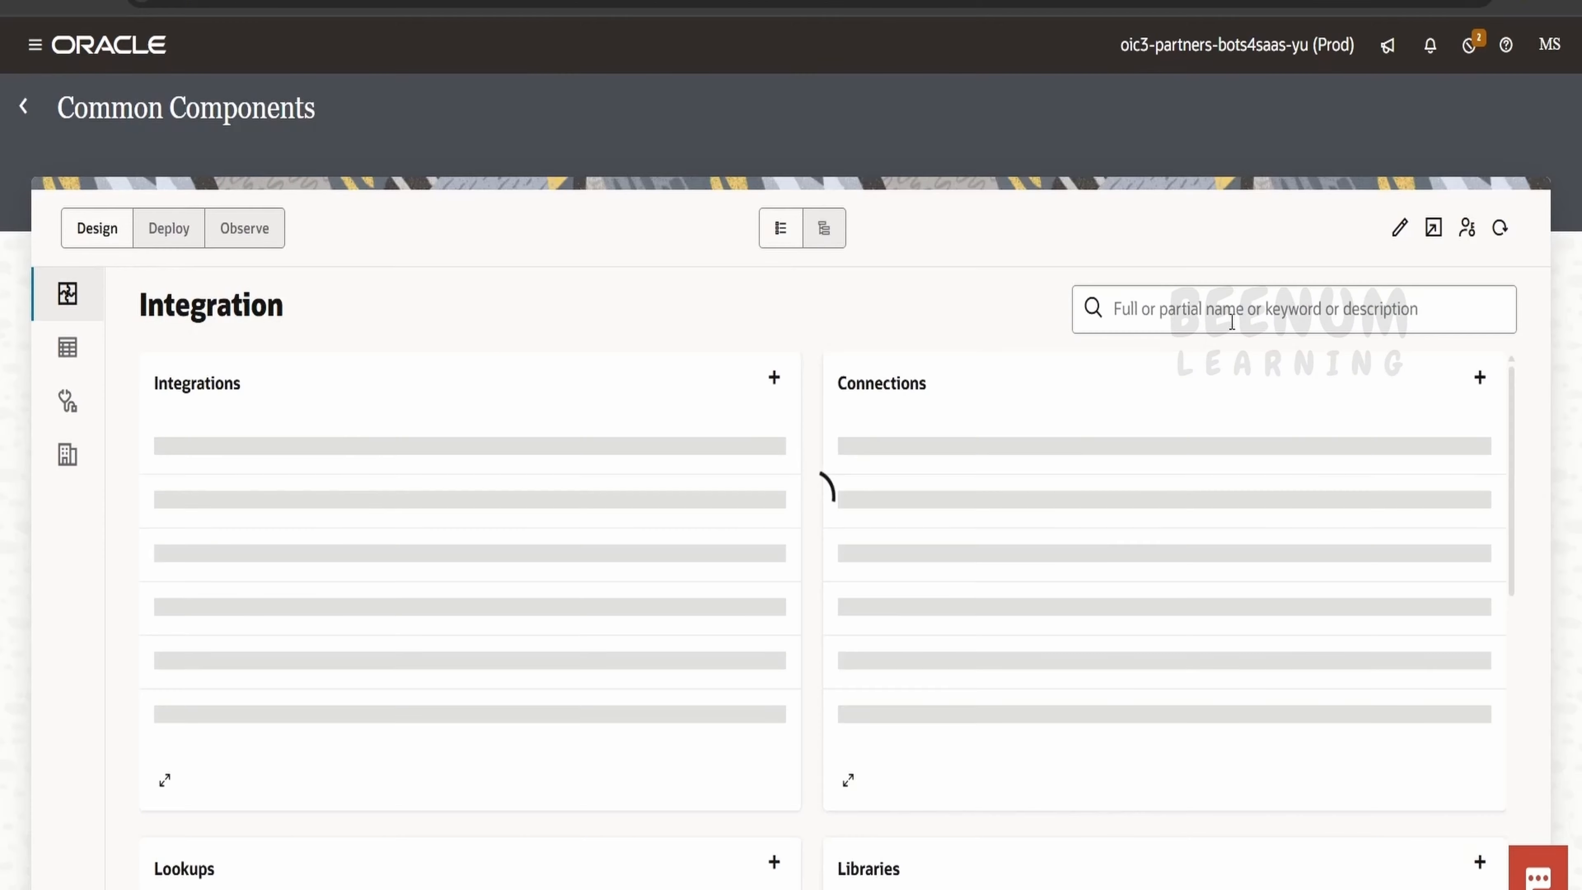
click(1480, 377)
click(1235, 249)
text(erp)
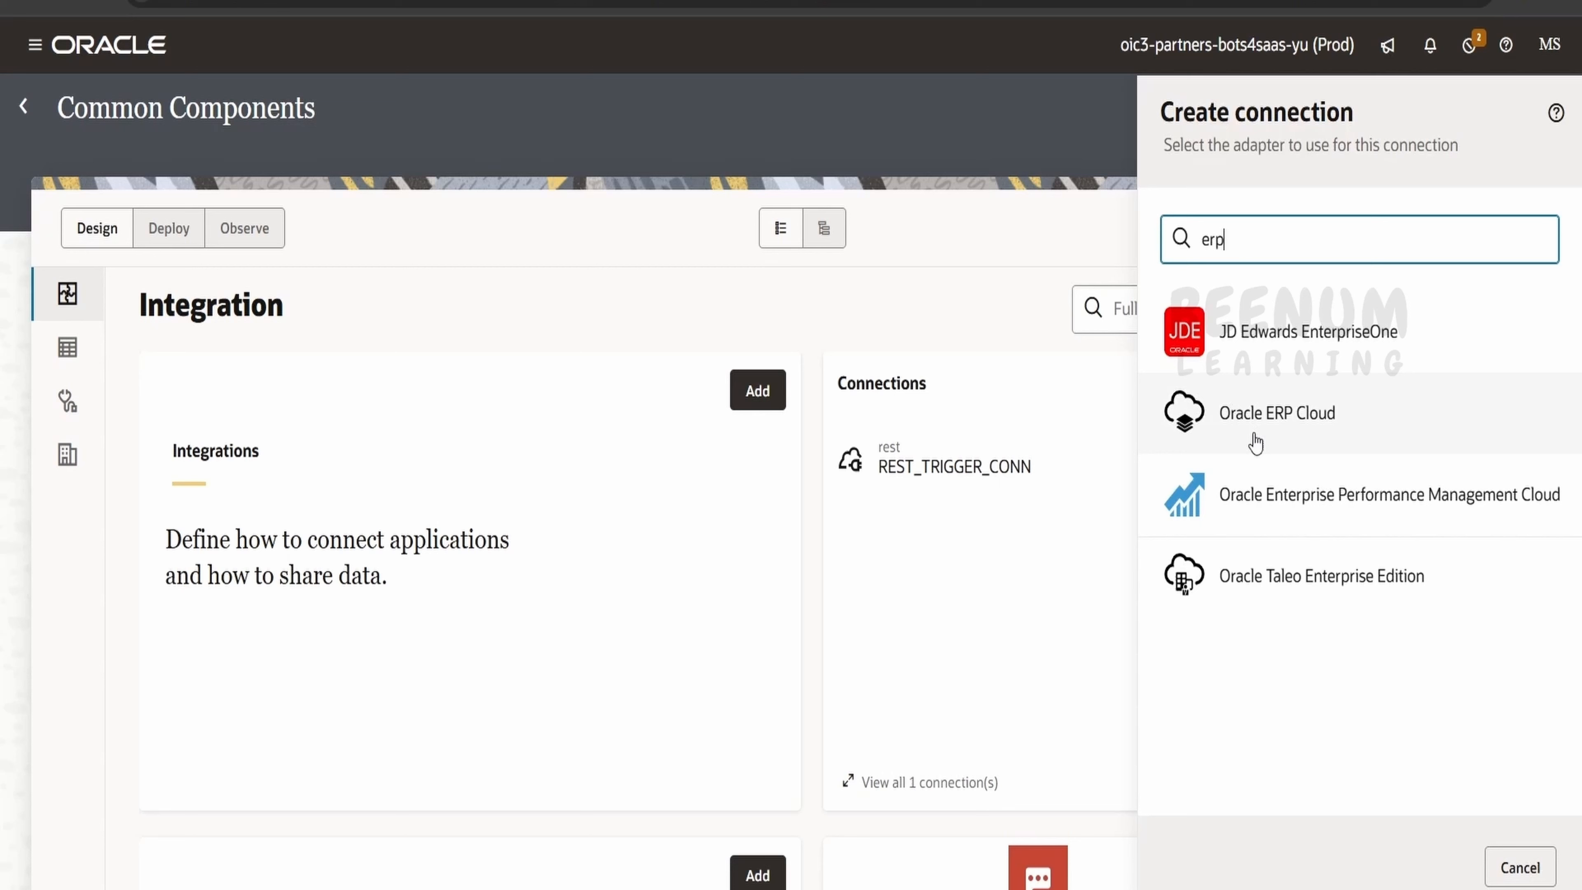
click(1255, 442)
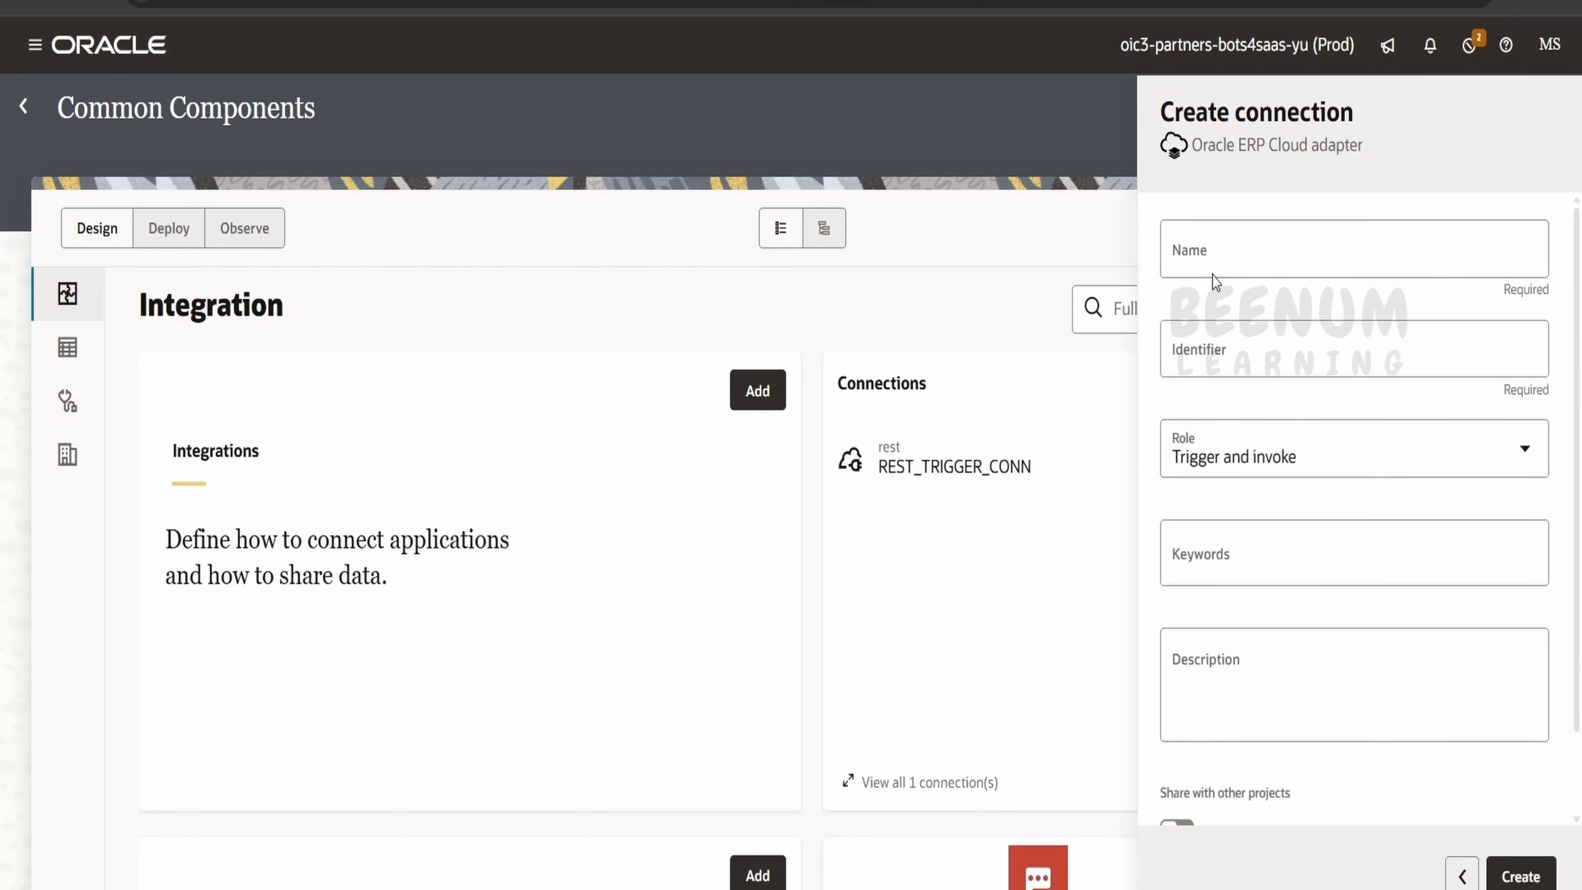
click(1241, 257)
text(FUS)
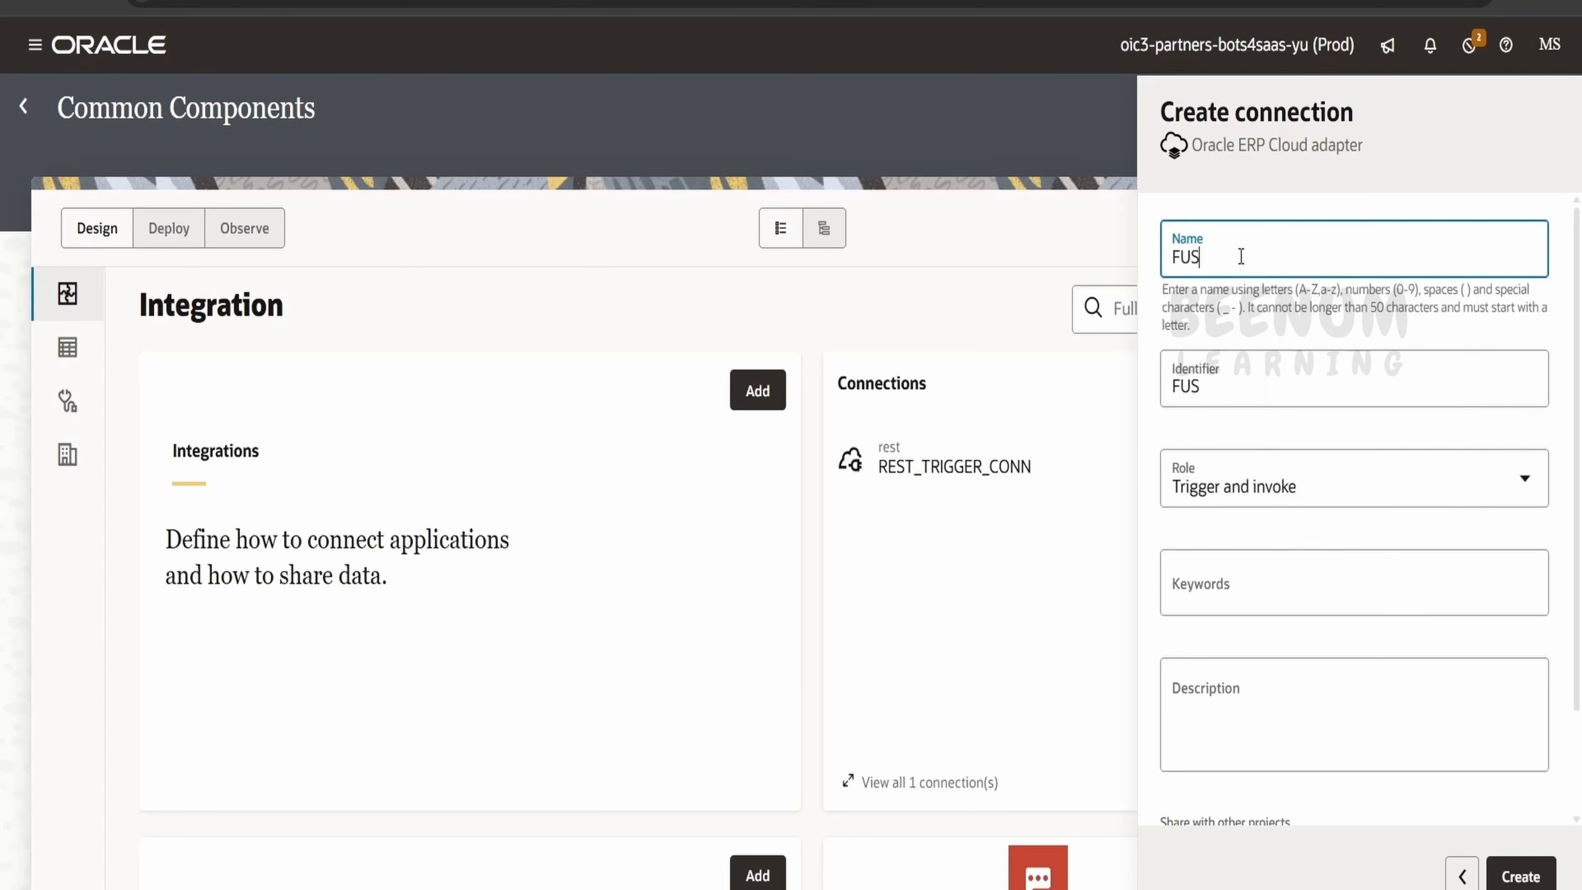
text(ION_ERP_CONN)
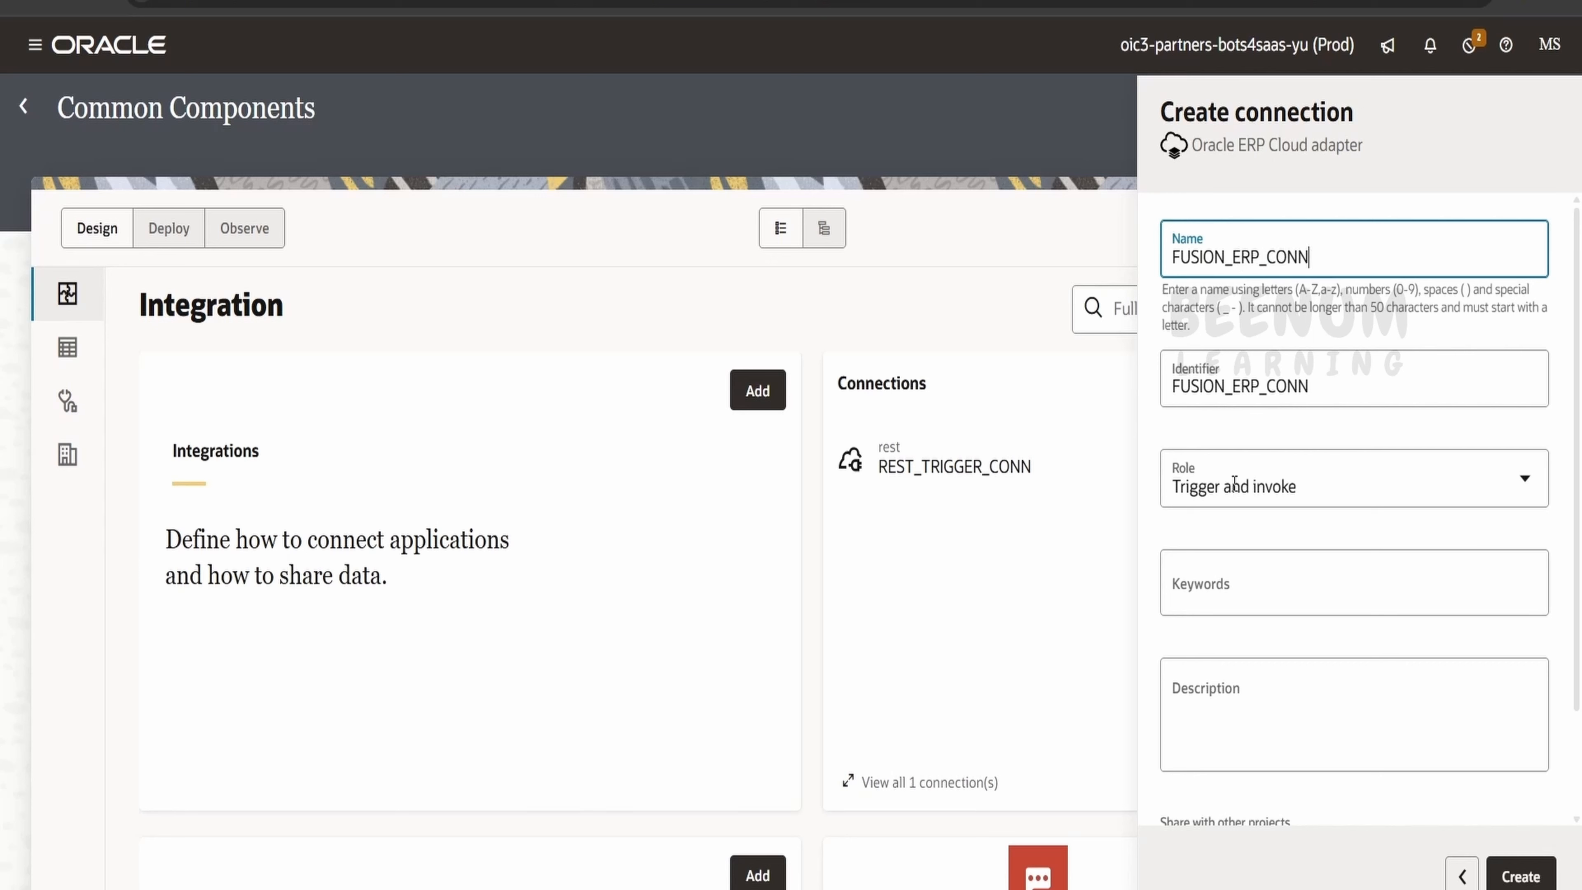
Step: Keep the ERP connection's role as Trigger and invoke and enable sharing with other projects
click(1235, 483)
click(1280, 399)
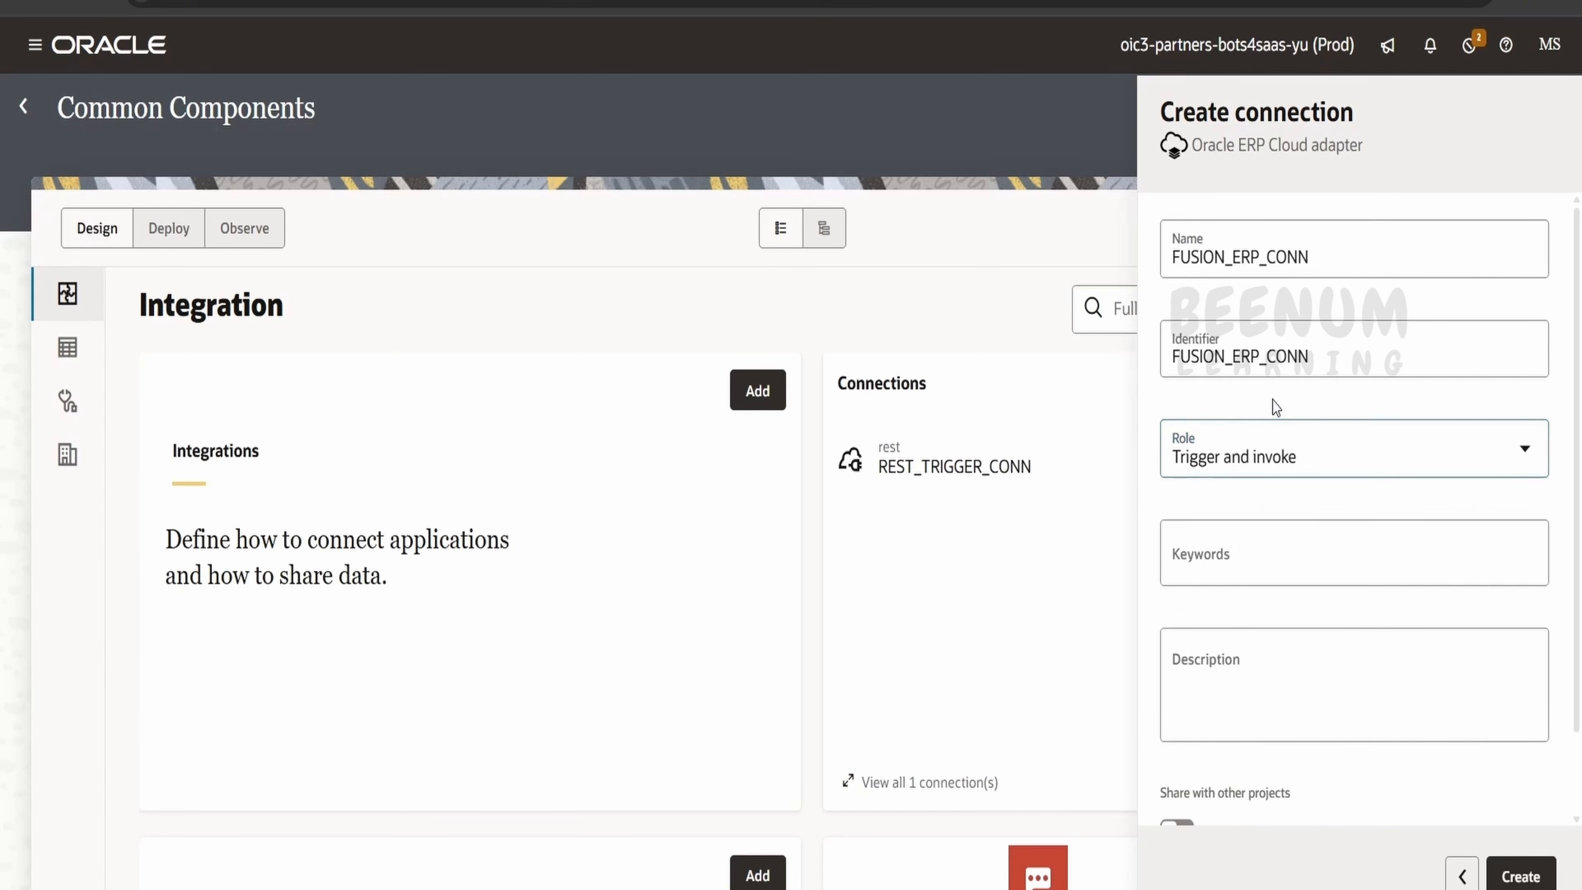
scroll(1202, 686, down, 2)
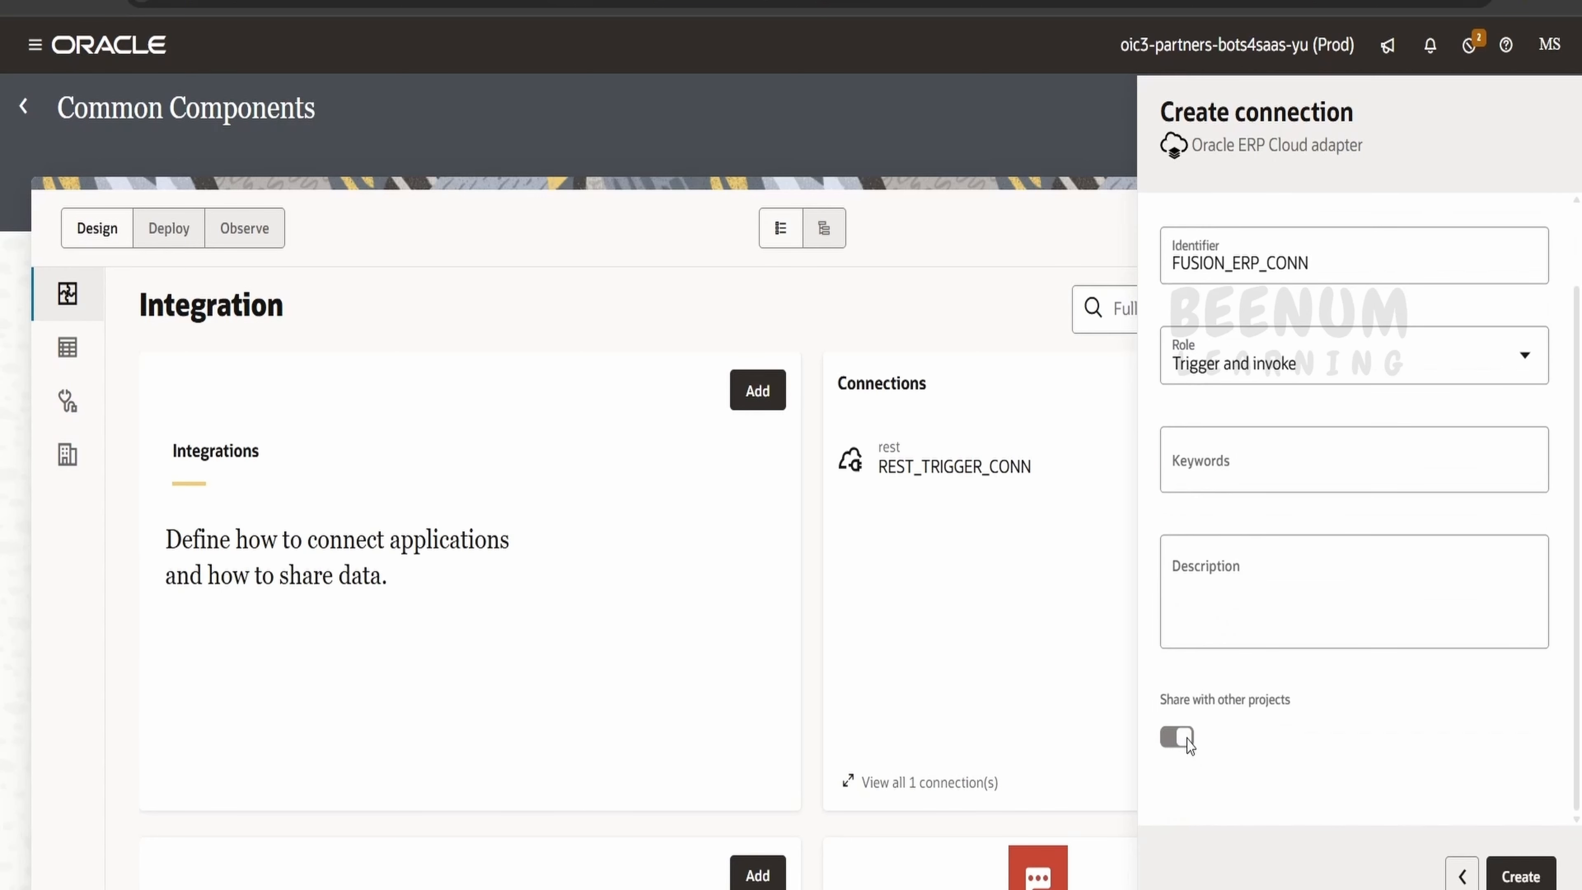